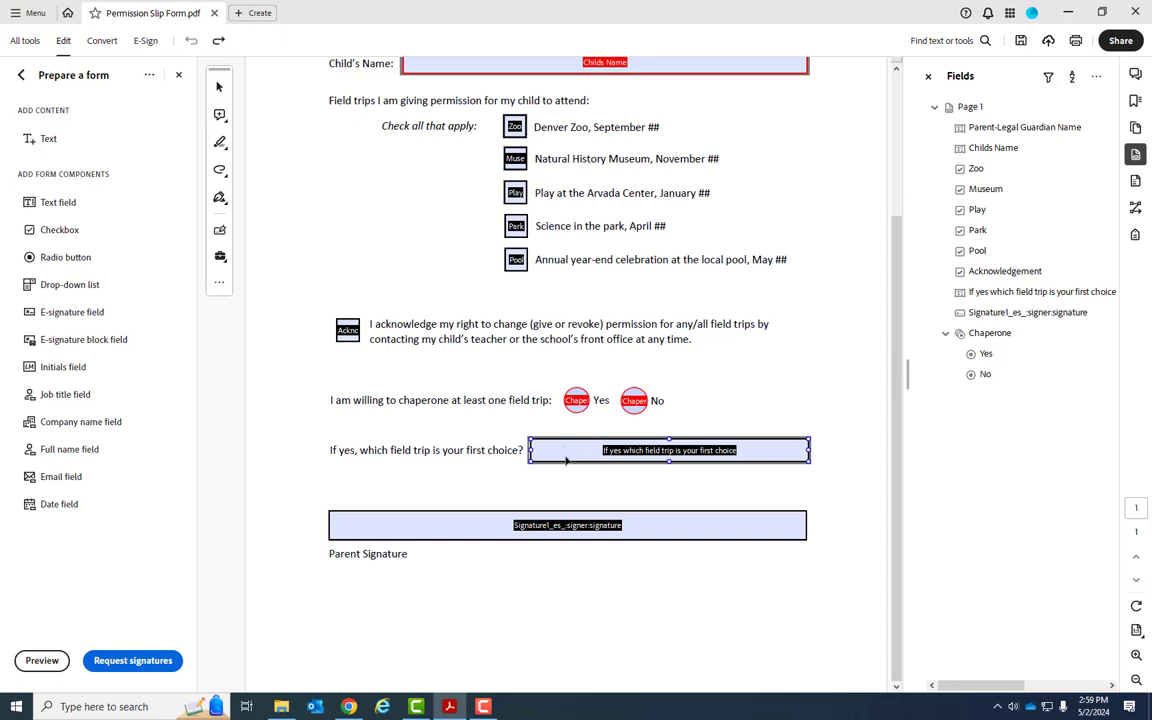
# - Delete the text field beside the question "If yes, which field trip is your first choice?"
pyautogui.scroll(2, 464, 268)
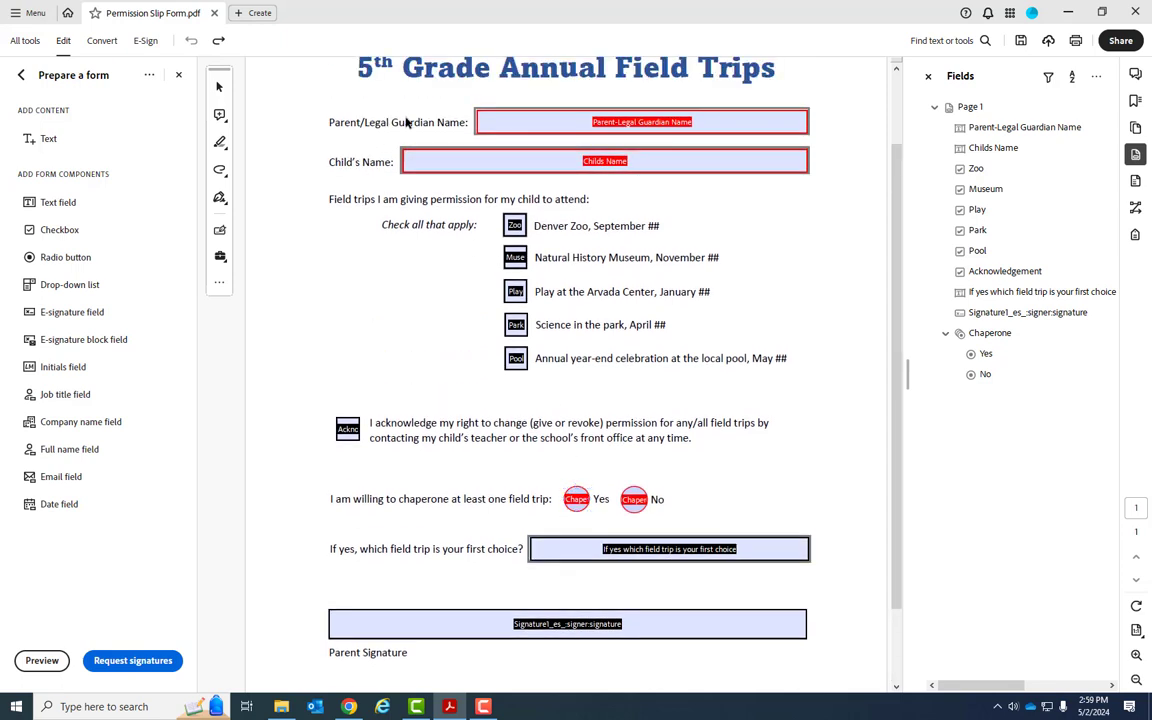
pyautogui.scroll(-1, 500, 510)
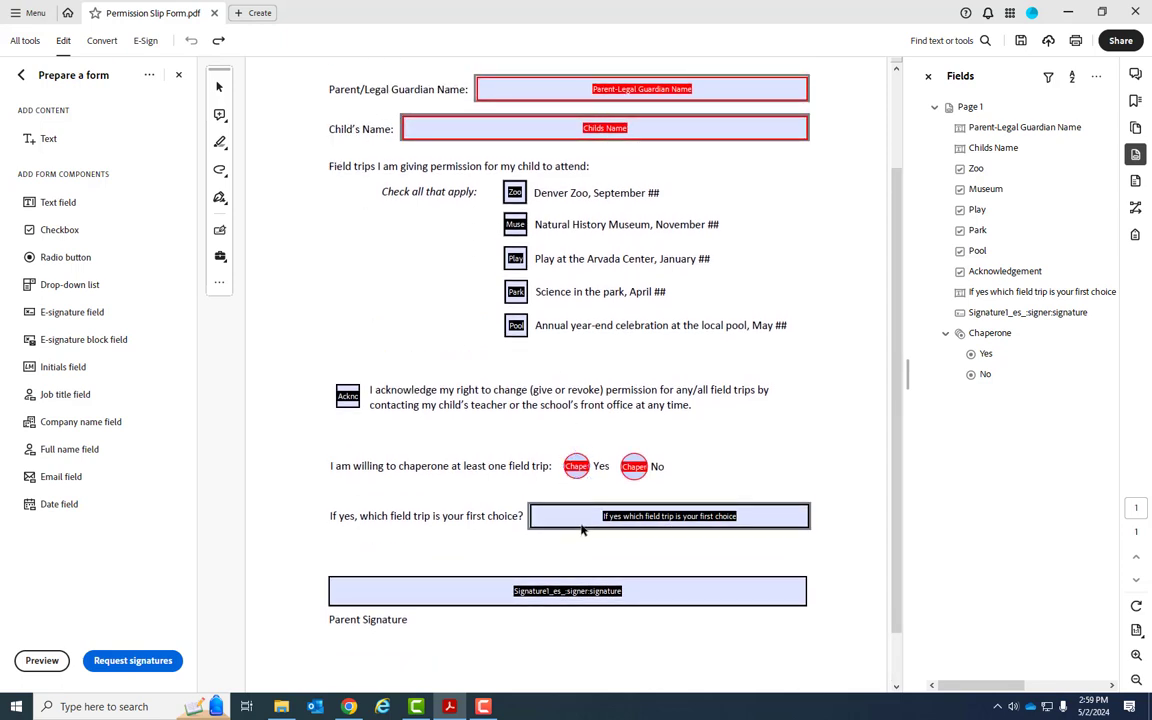
pyautogui.doubleClick(580, 518)
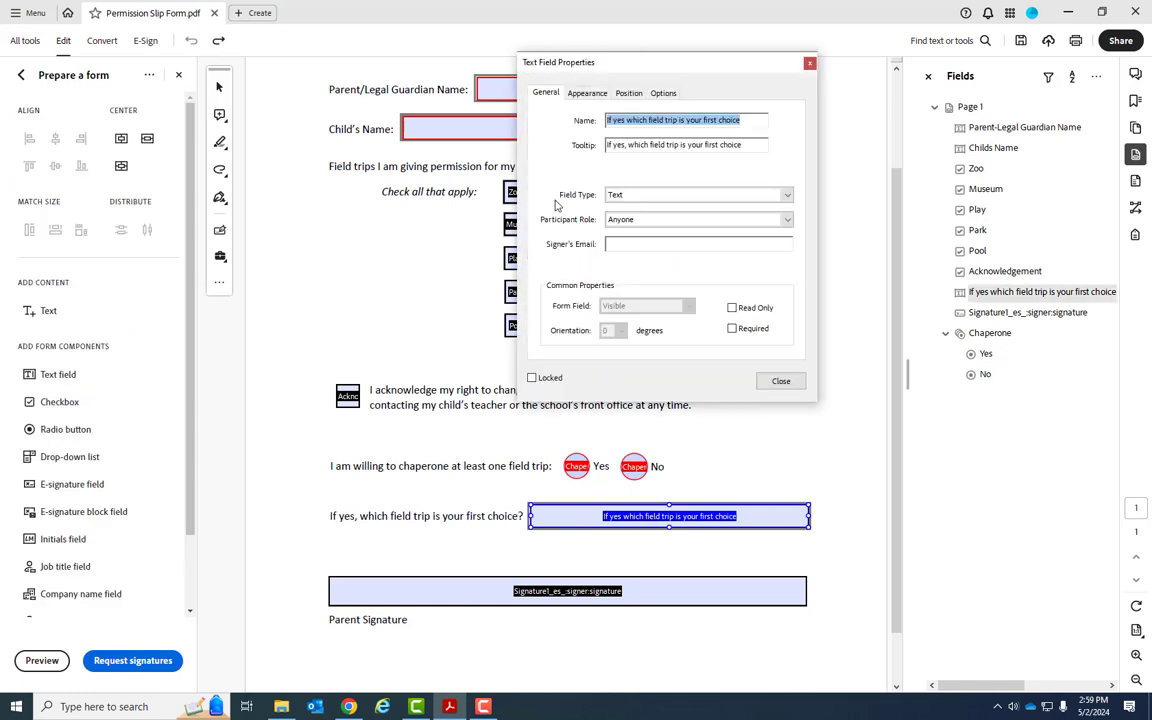
pyautogui.click(810, 64)
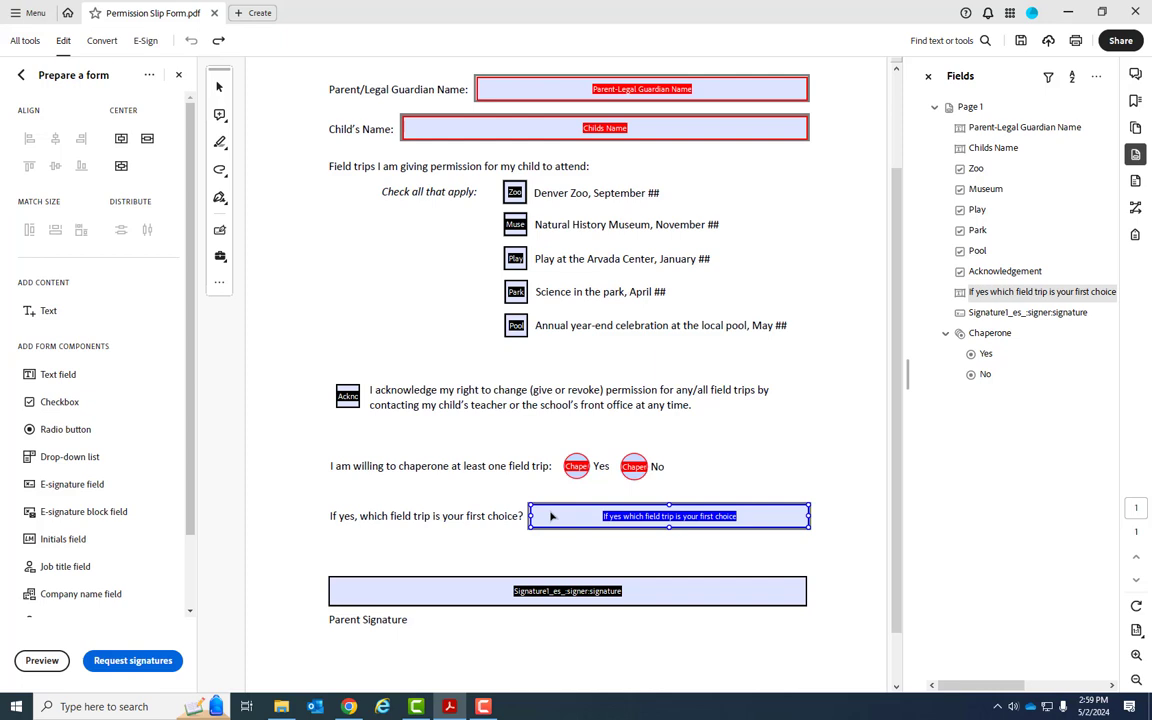
pyautogui.press('Delete')
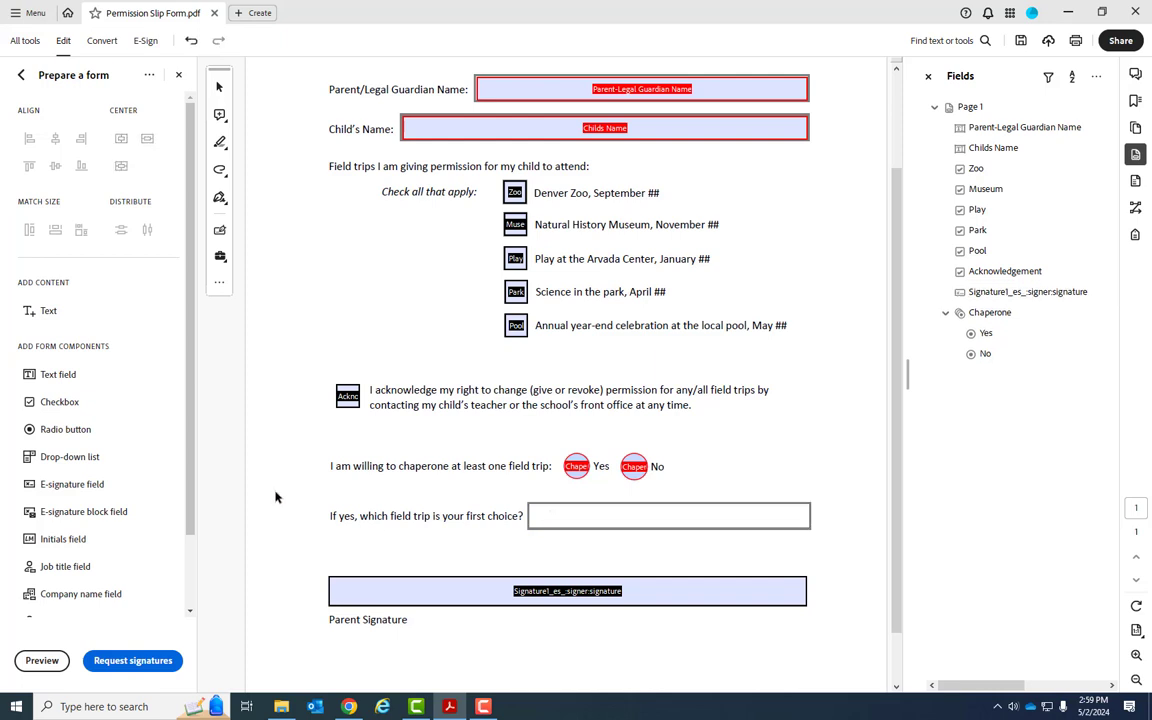
# - Draw a drop-down list field filling the empty answer box beside the first-choice field trip question
pyautogui.moveTo(188, 450); pyautogui.dragTo(185, 535)
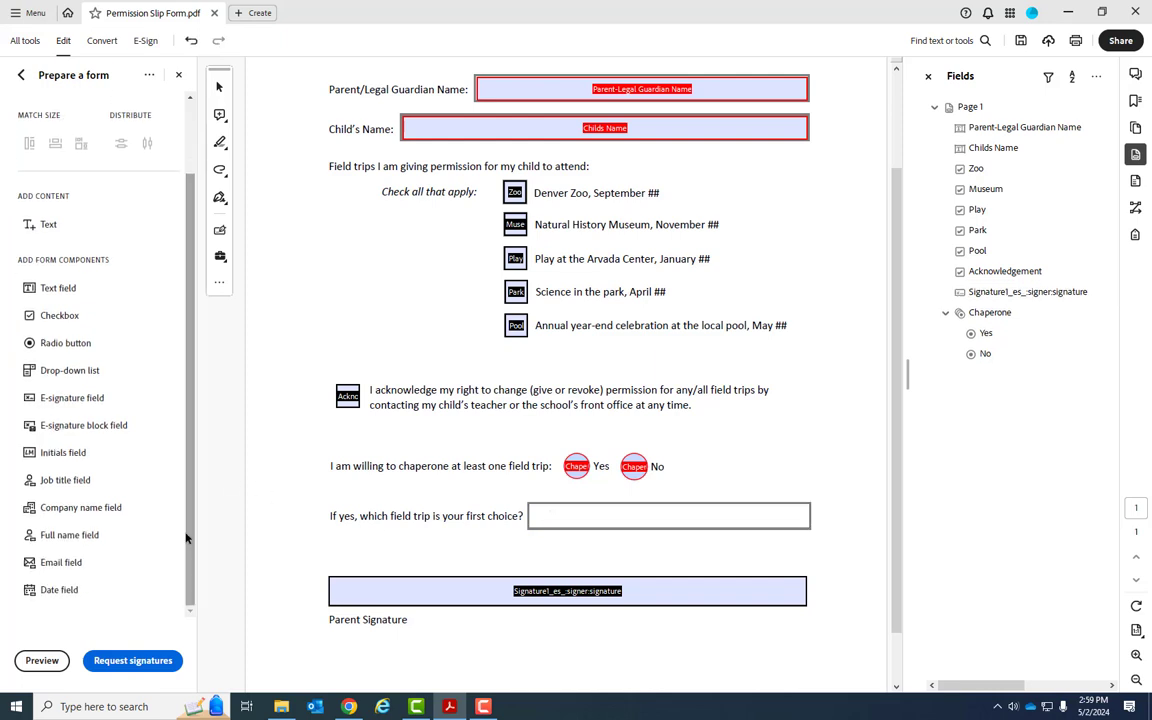
pyautogui.click(57, 372)
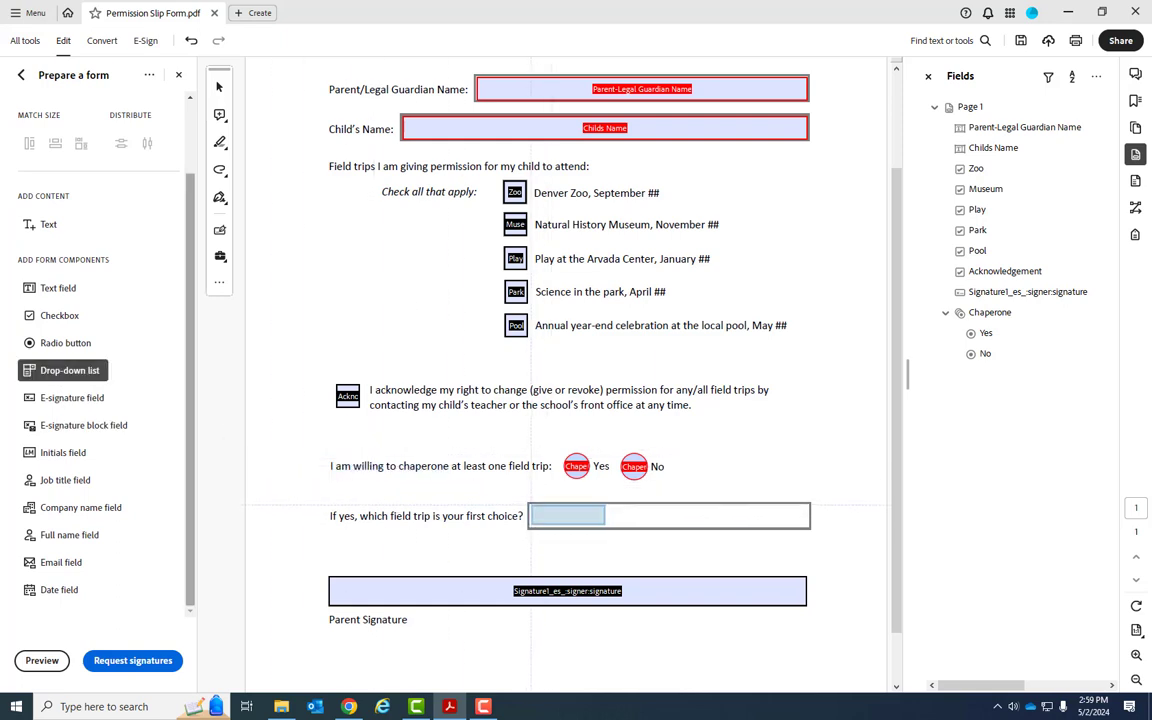
pyautogui.moveTo(529, 506); pyautogui.dragTo(809, 527)
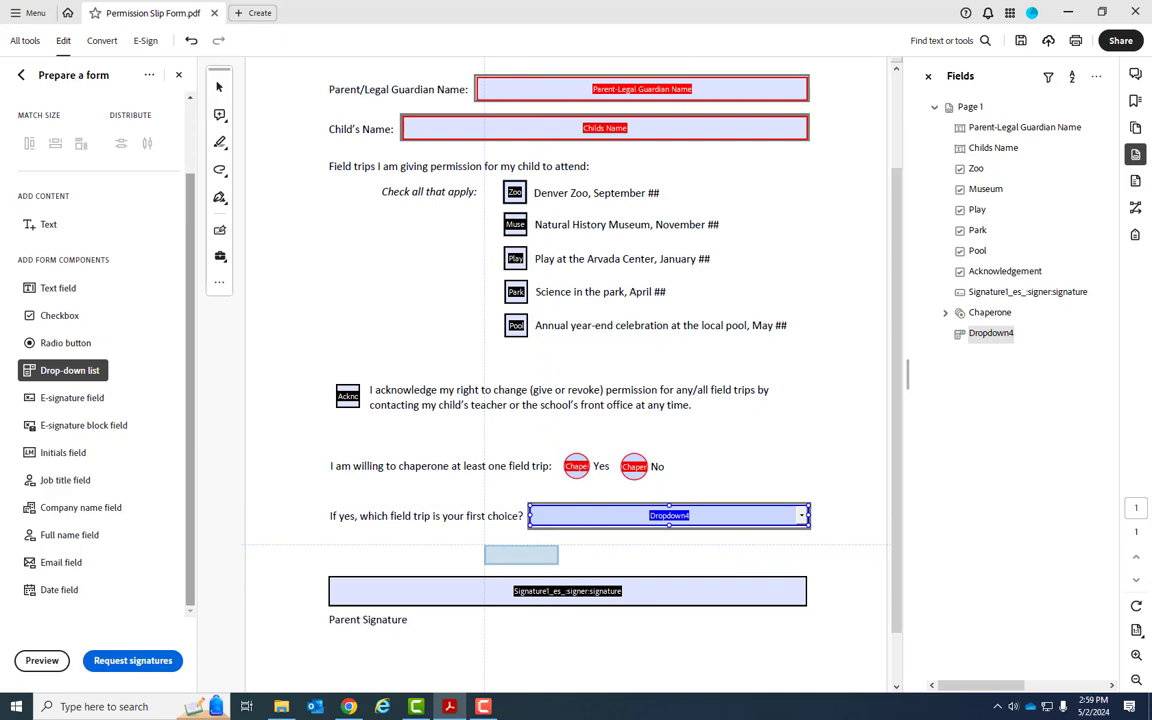
pyautogui.click(486, 542)
pyautogui.press('Escape')
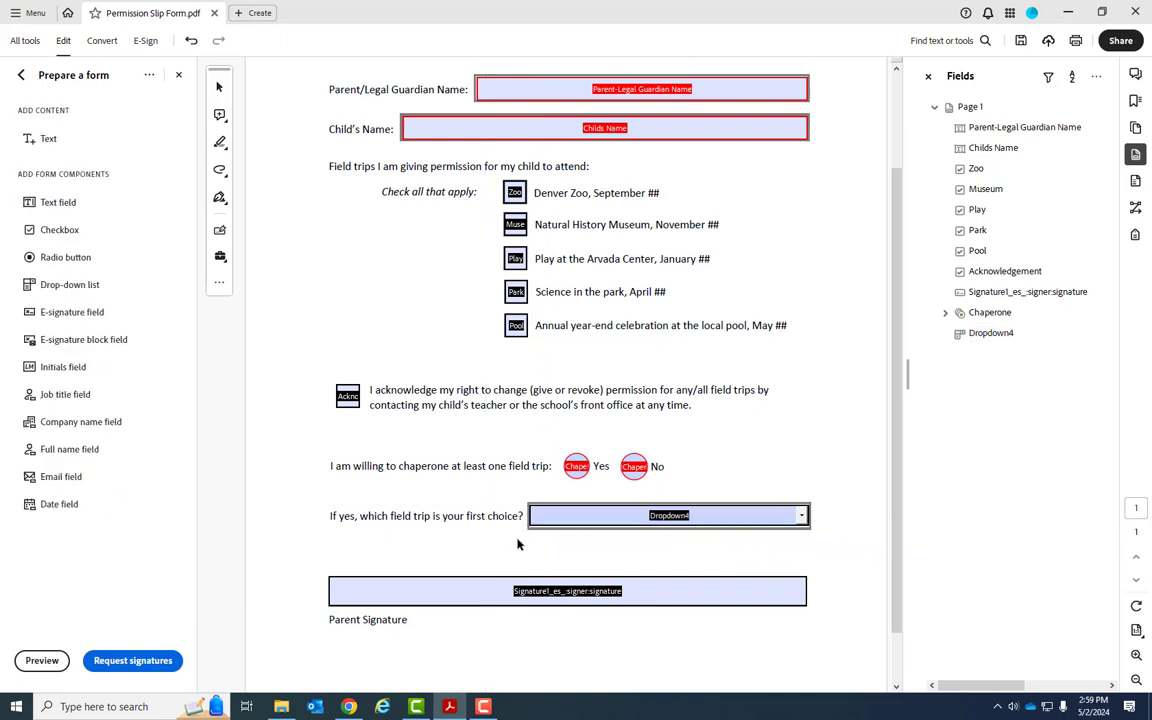
# - Name the new drop-down field "Field Trip Choice" and give it the tooltip "Pick which field trip is your first choice"
pyautogui.click(642, 519)
pyautogui.doubleClick(642, 519)
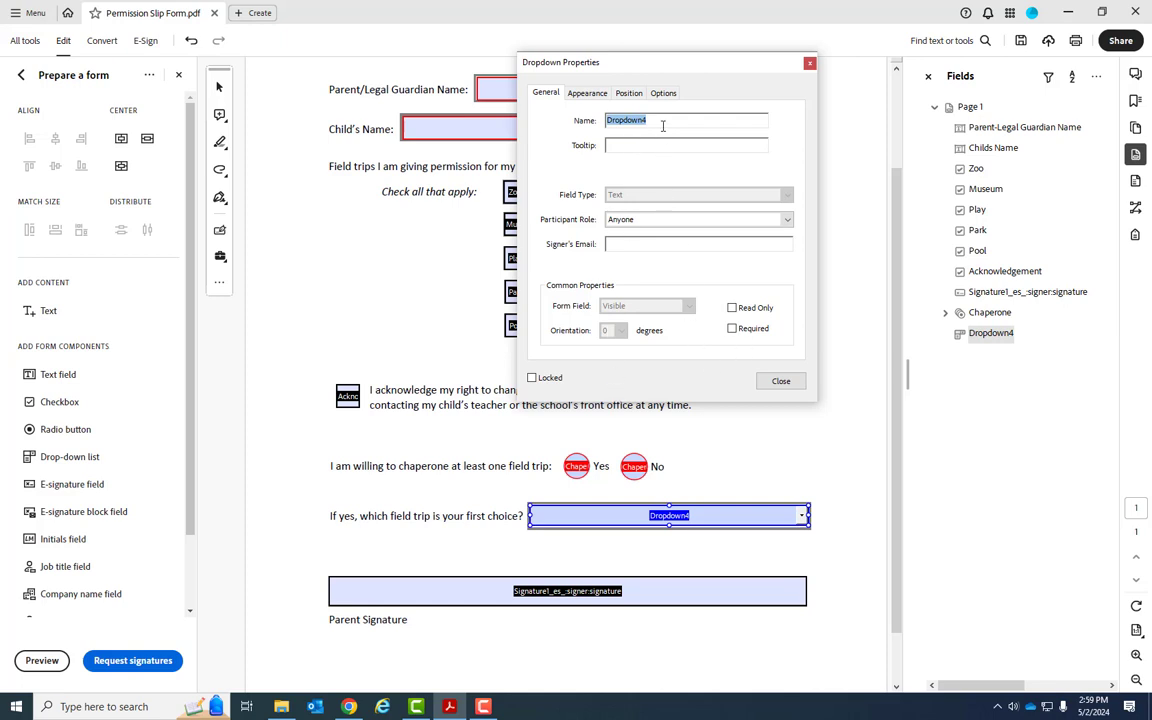
pyautogui.write('Field Trip Choice')
pyautogui.press('Tab')
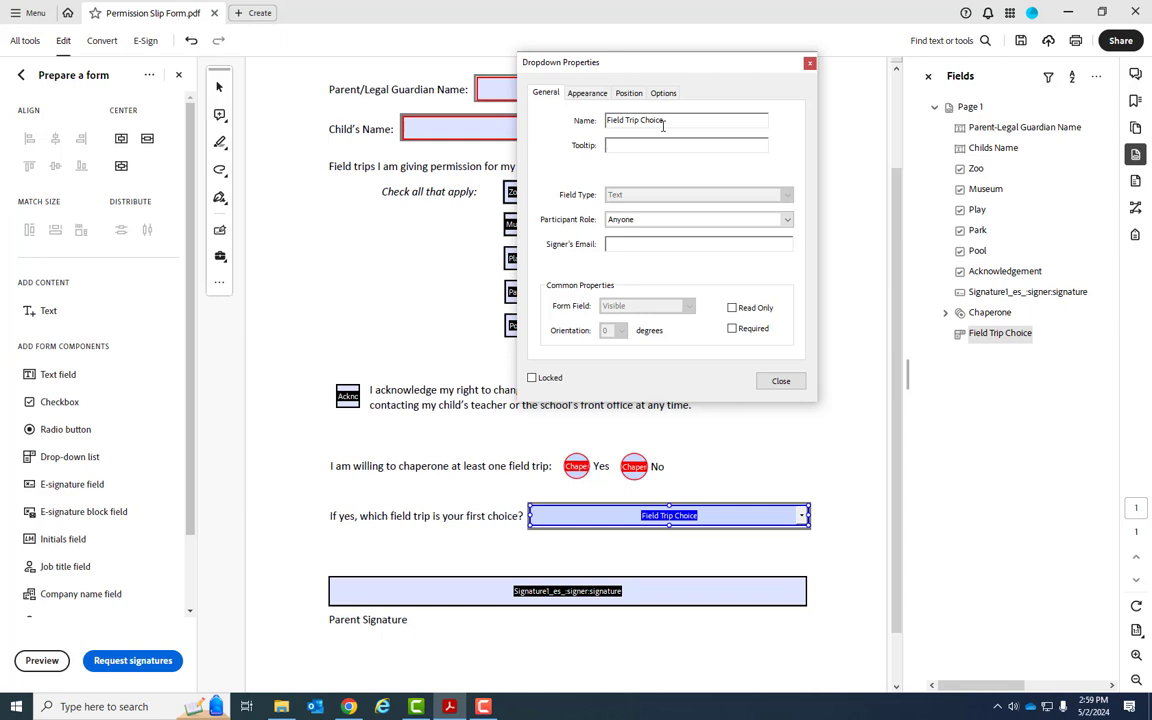
pyautogui.write('Choose which field trip is your first c')
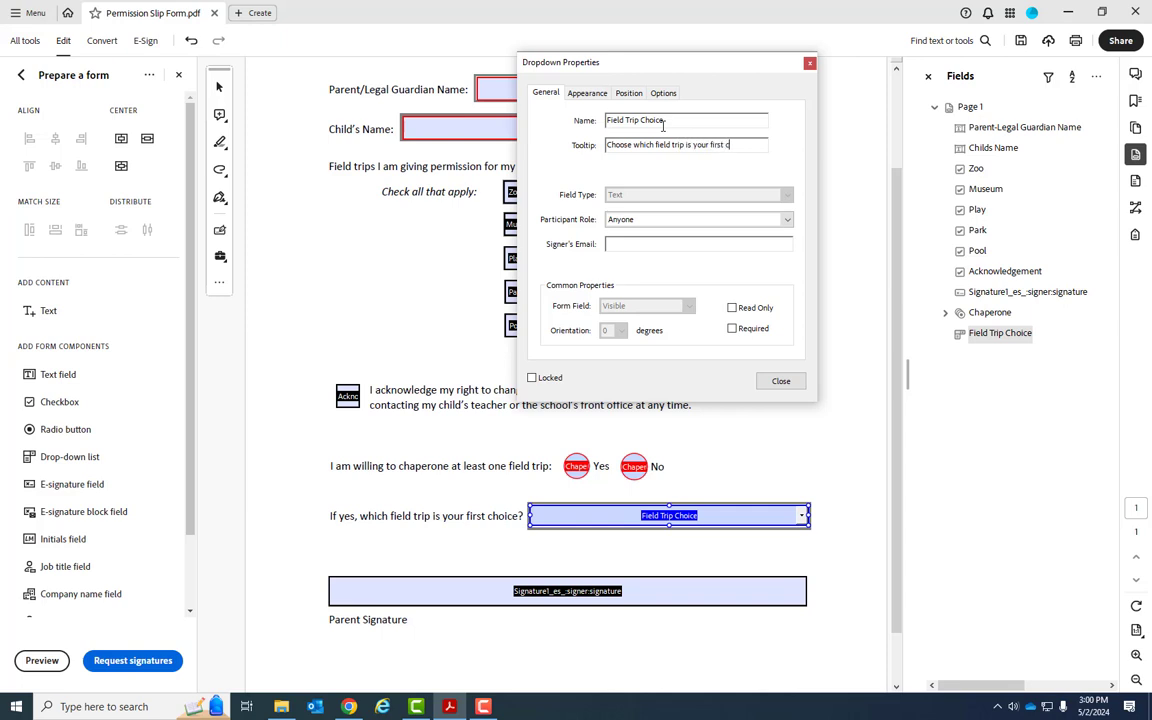
pyautogui.write('hoice')
pyautogui.doubleClick(619, 145)
pyautogui.write('Pick')
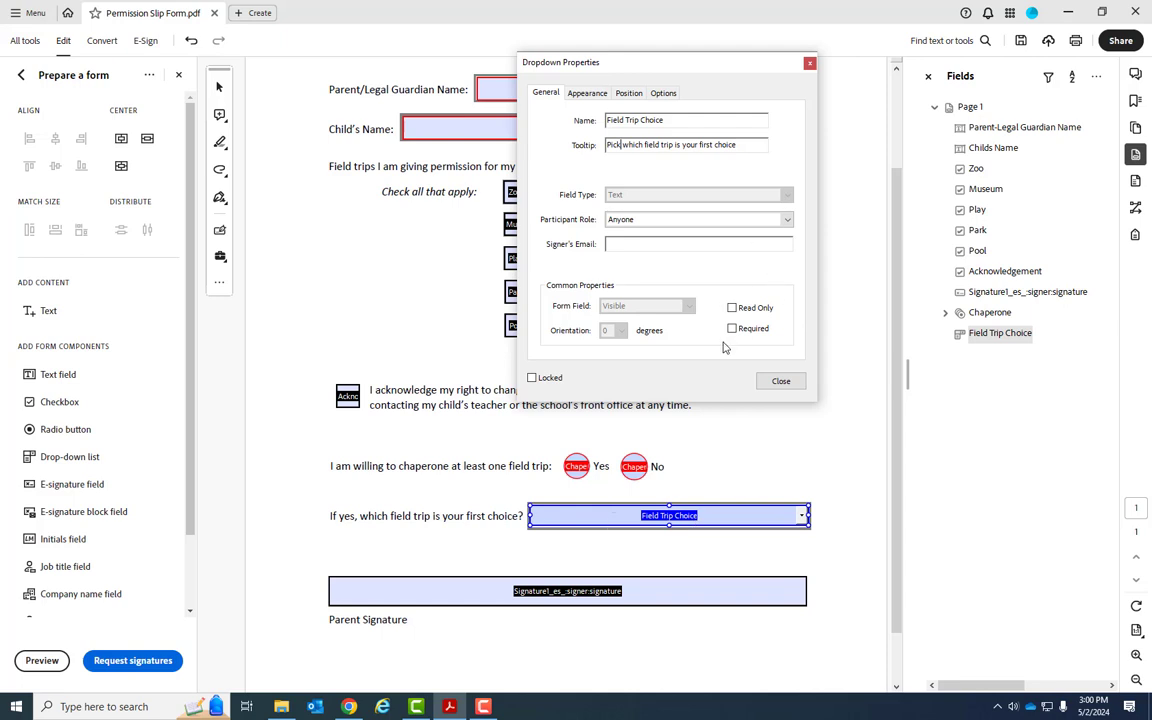
# - Add "Denver Zoo" with the export value "Zoo" to the drop-down field's item list
pyautogui.click(601, 93)
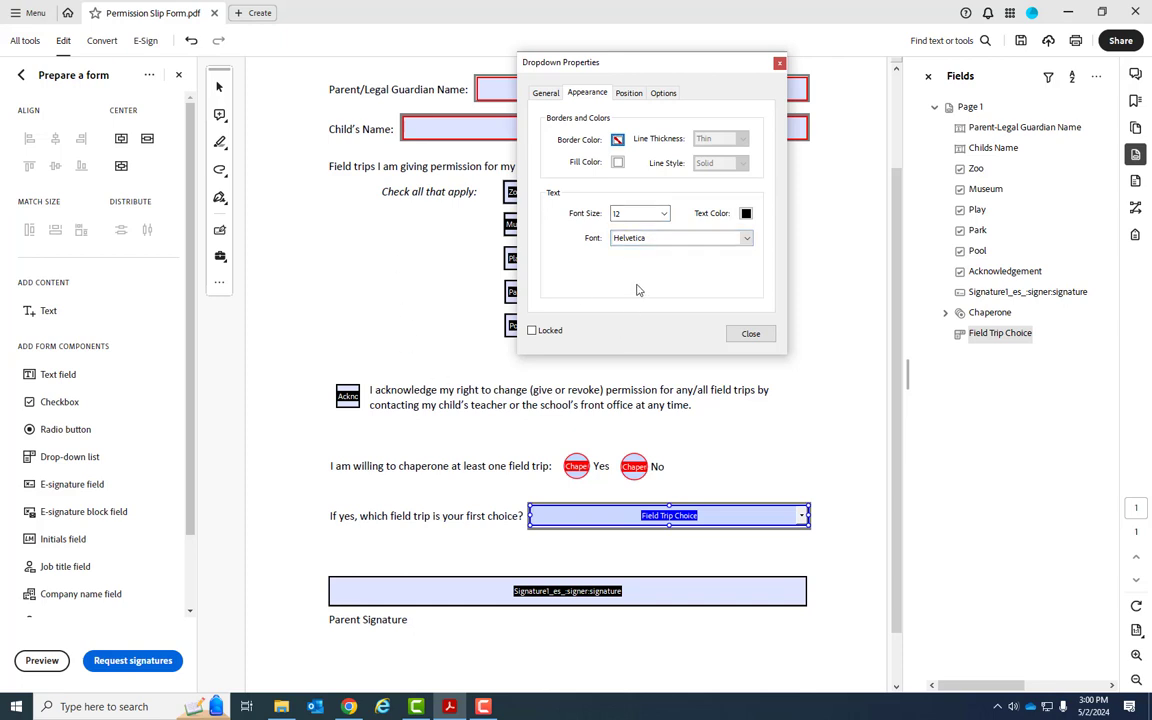
pyautogui.click(629, 94)
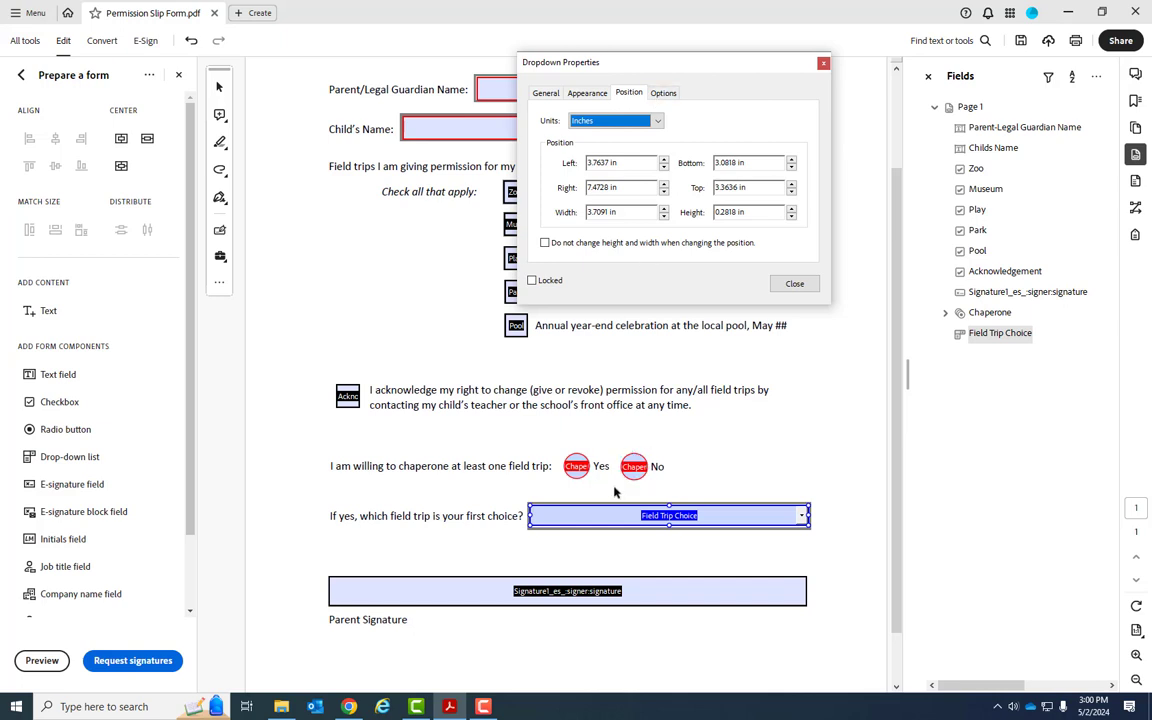
pyautogui.click(663, 93)
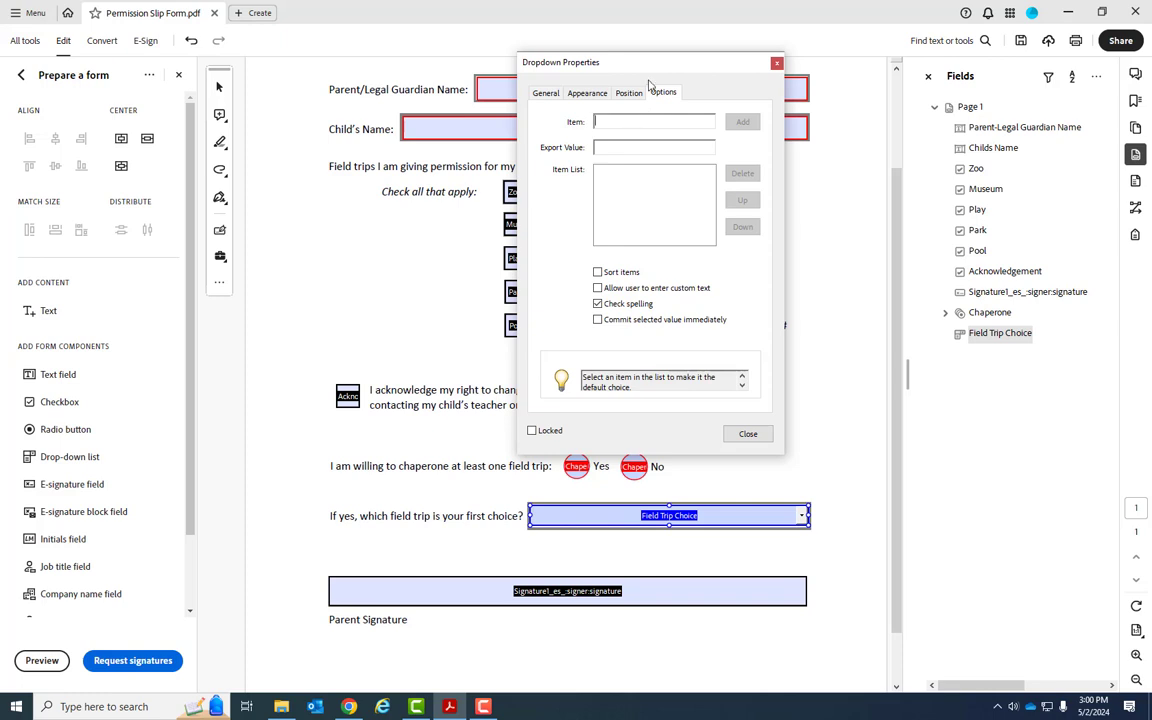
pyautogui.moveTo(585, 62); pyautogui.dragTo(752, 80)
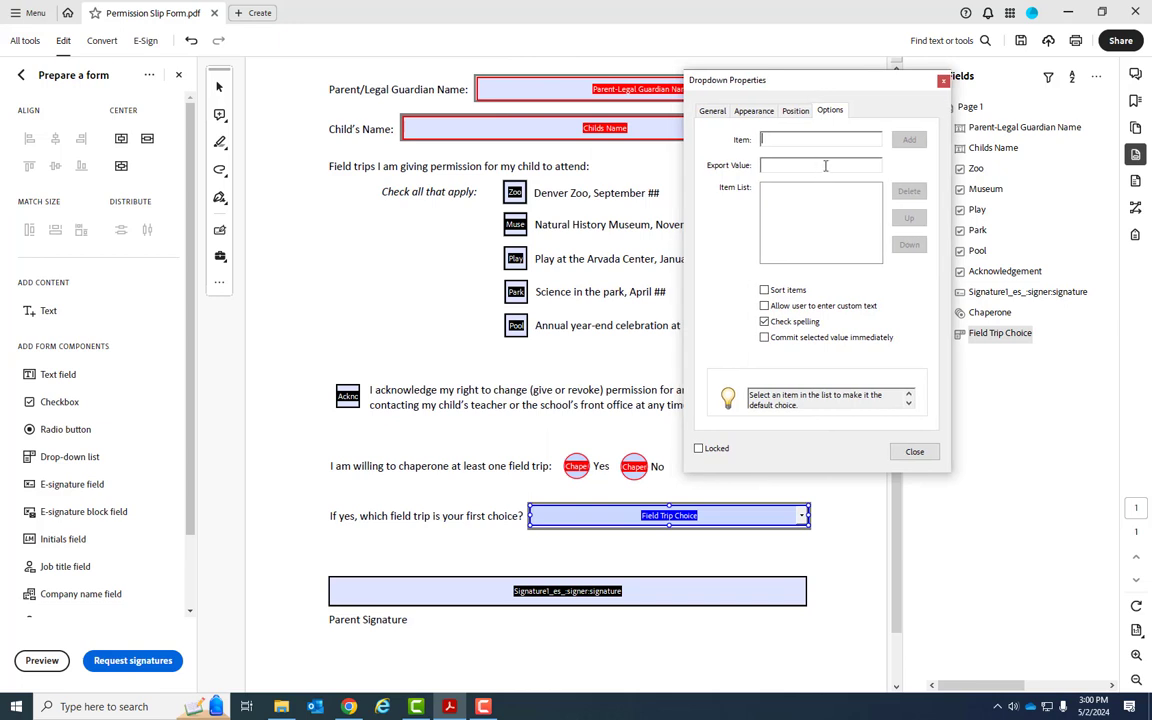
pyautogui.write('Denver zooo')
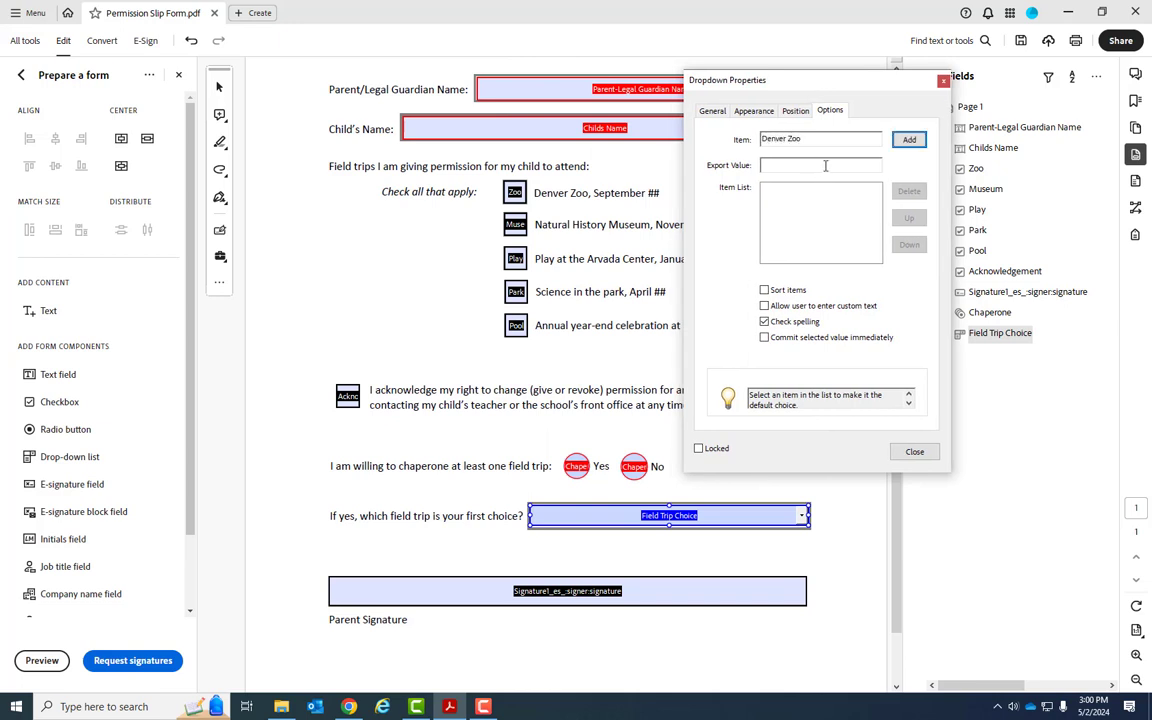
pyautogui.click(825, 166)
pyautogui.write('Zoo')
pyautogui.click(907, 141)
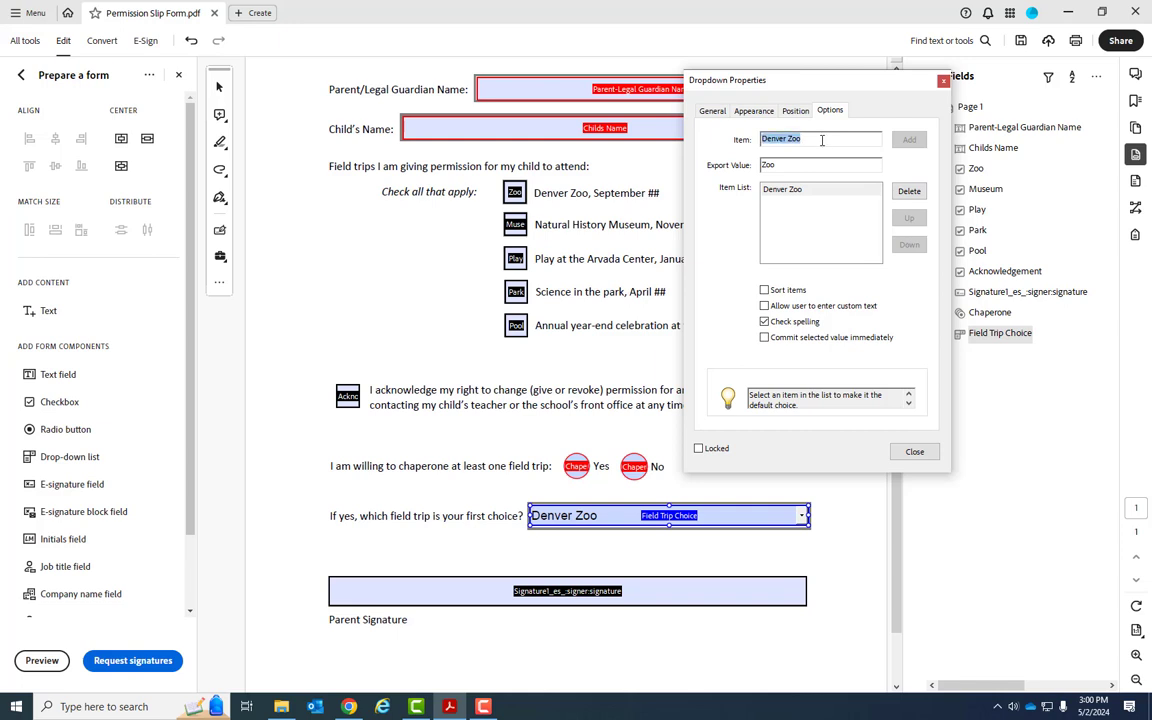
# - Add "Natural History Museum" with the export value "Museum" to the item list
pyautogui.press('BackSpace')
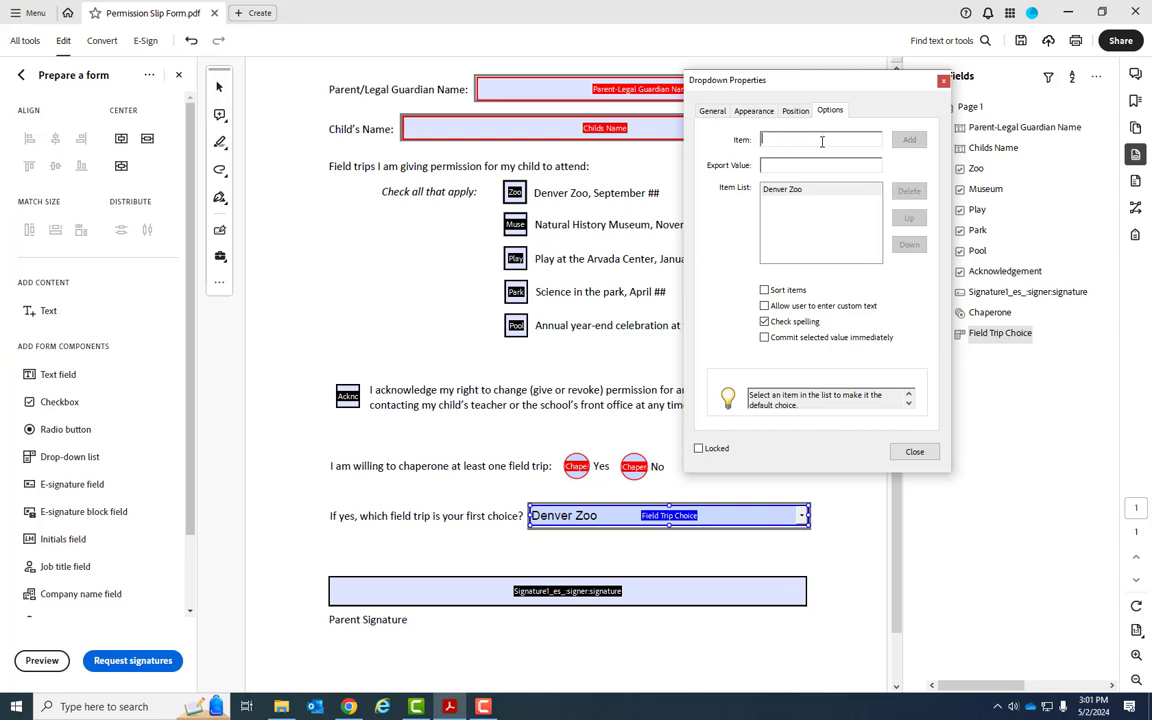
pyautogui.write('Natural Histor')
pyautogui.write('y Museum')
pyautogui.write('Museum')
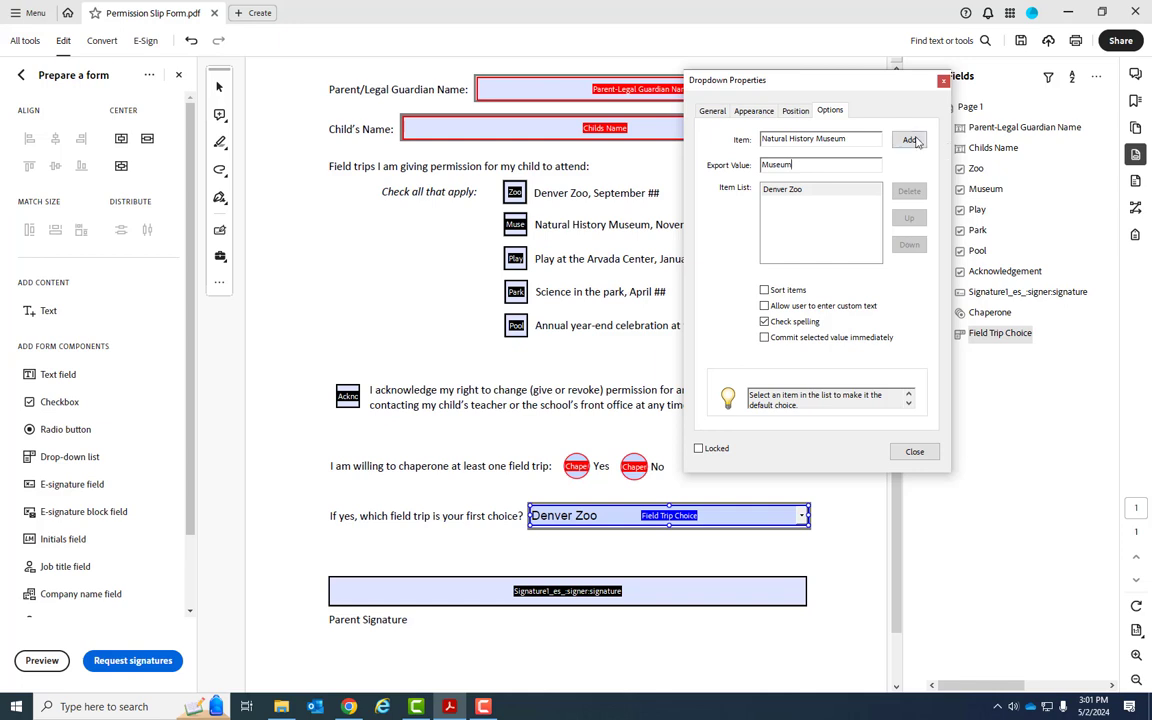
pyautogui.press('Return')
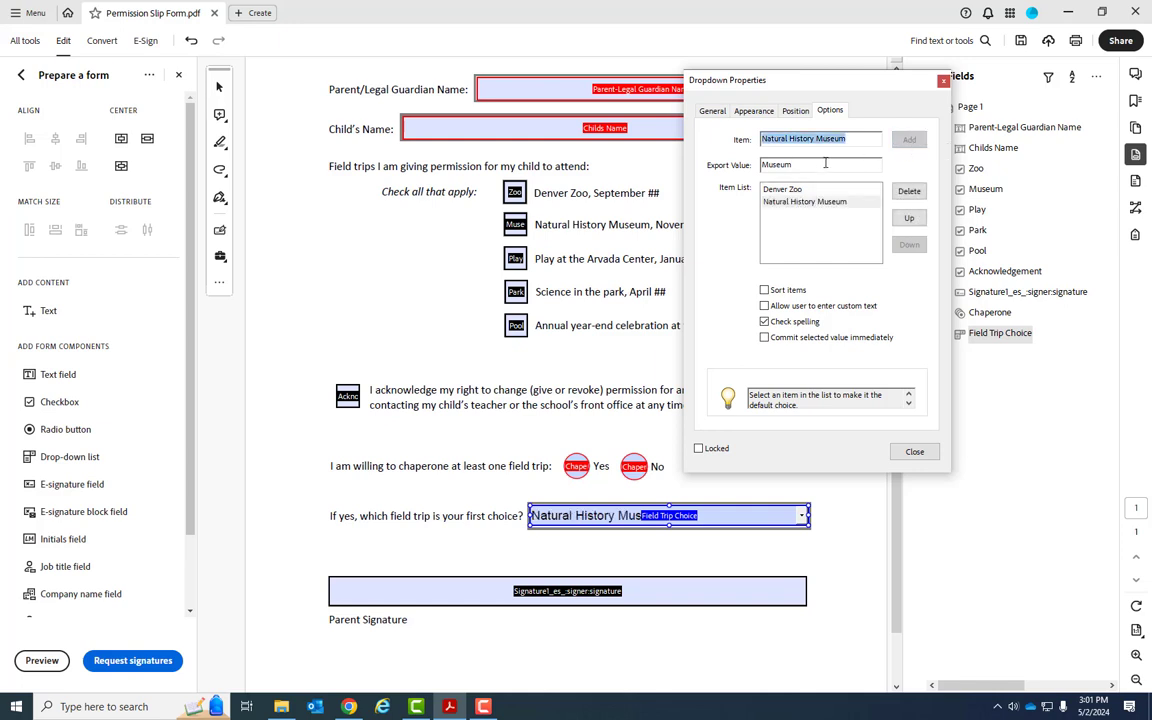
# - Add "Play at Arvada Center" with the export value "Play" to the item list
pyautogui.write('Play at Arvada Center')
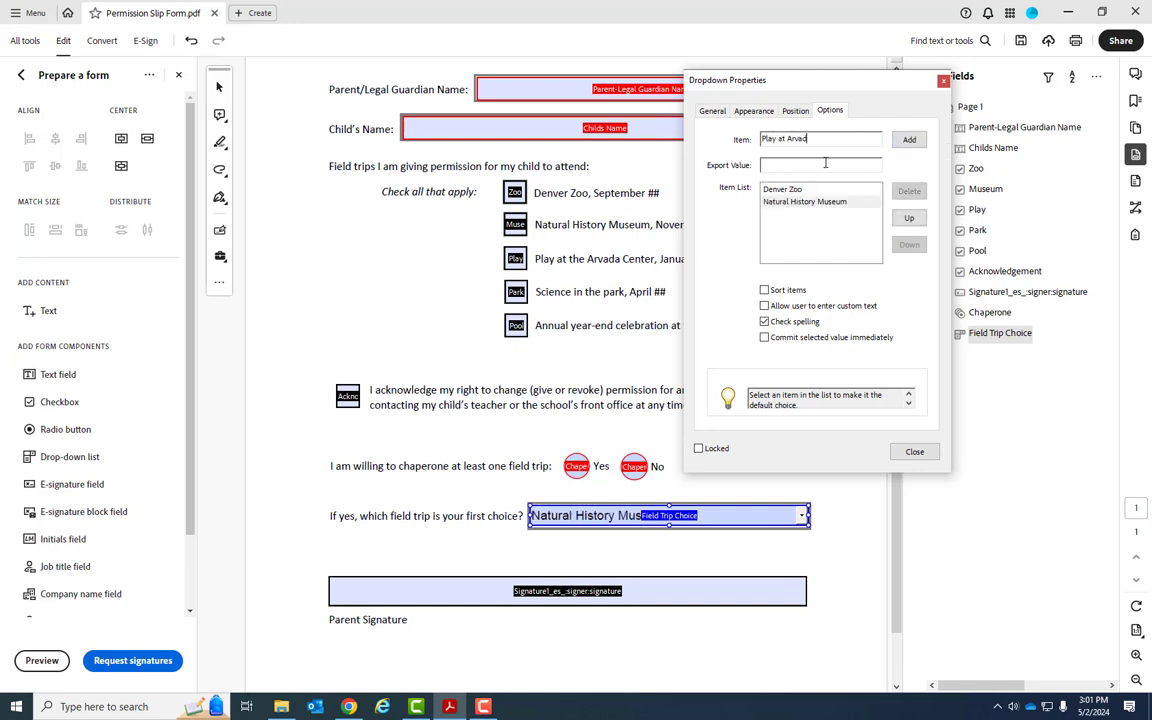
pyautogui.press('Tab')
pyautogui.write('Play')
pyautogui.press('Return')
# - Add "Science in the Park" with the export value "Park" to the item list
pyautogui.write('Science in the Park')
pyautogui.press('Tab')
pyautogui.write('Park')
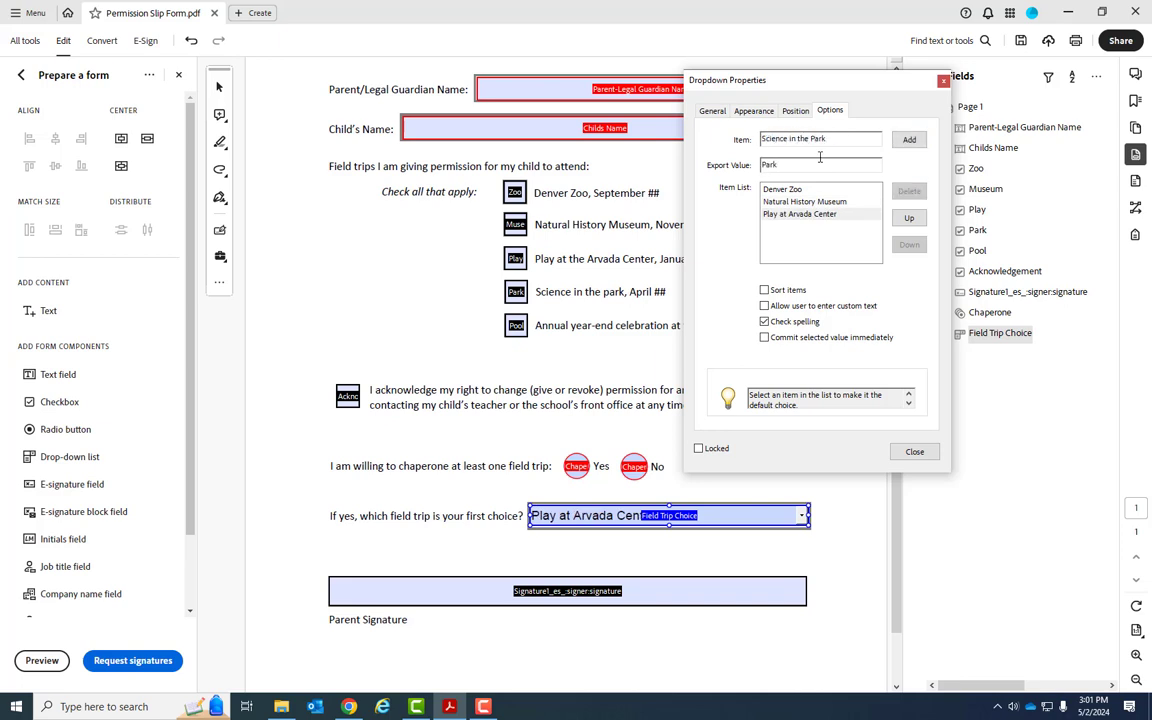
pyautogui.press('Return')
# - Add "Annual Pool Party" with the export value "Pool" to the item list
pyautogui.write('Annual Pool Party')
pyautogui.press('Tab')
pyautogui.write('Pool')
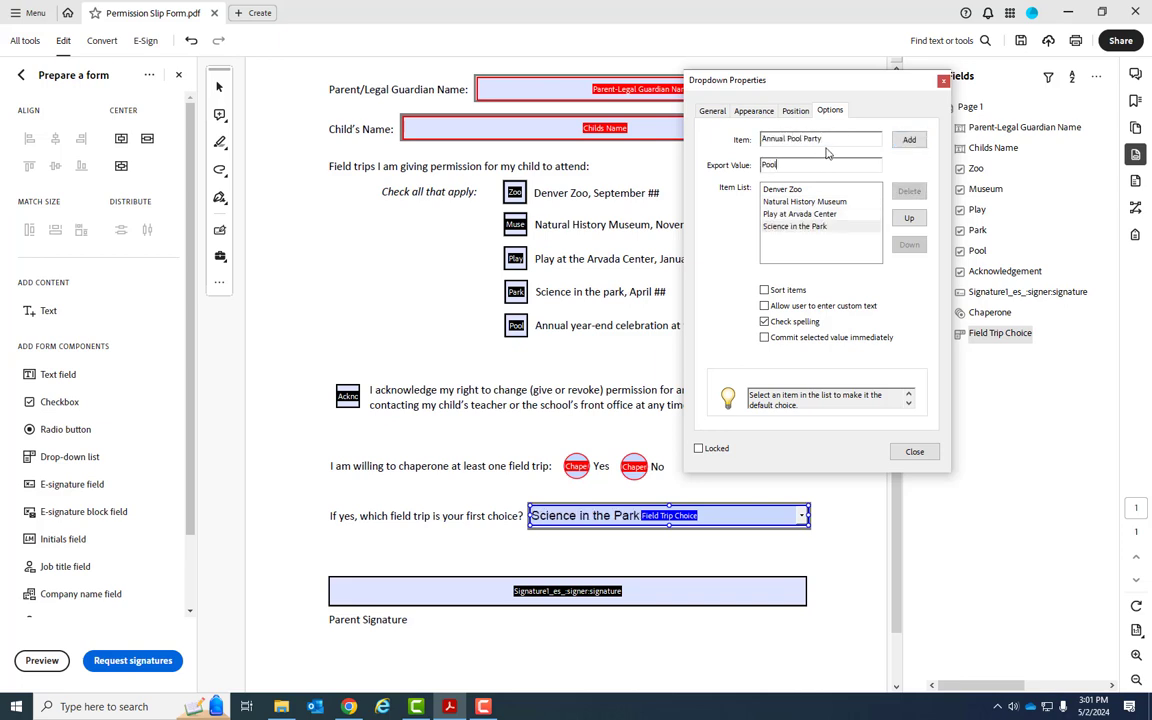
pyautogui.click(909, 140)
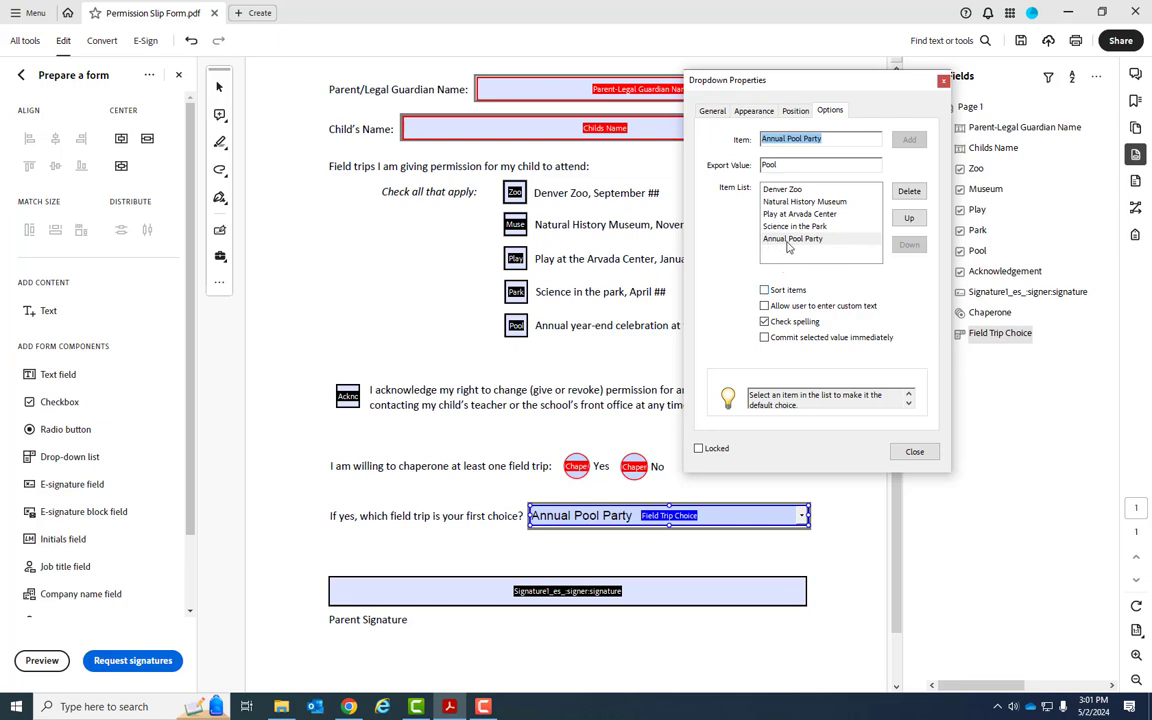
# - Try automatic sorting of the items, switch it off again and return Annual Pool Party to the end of the list
pyautogui.click(795, 291)
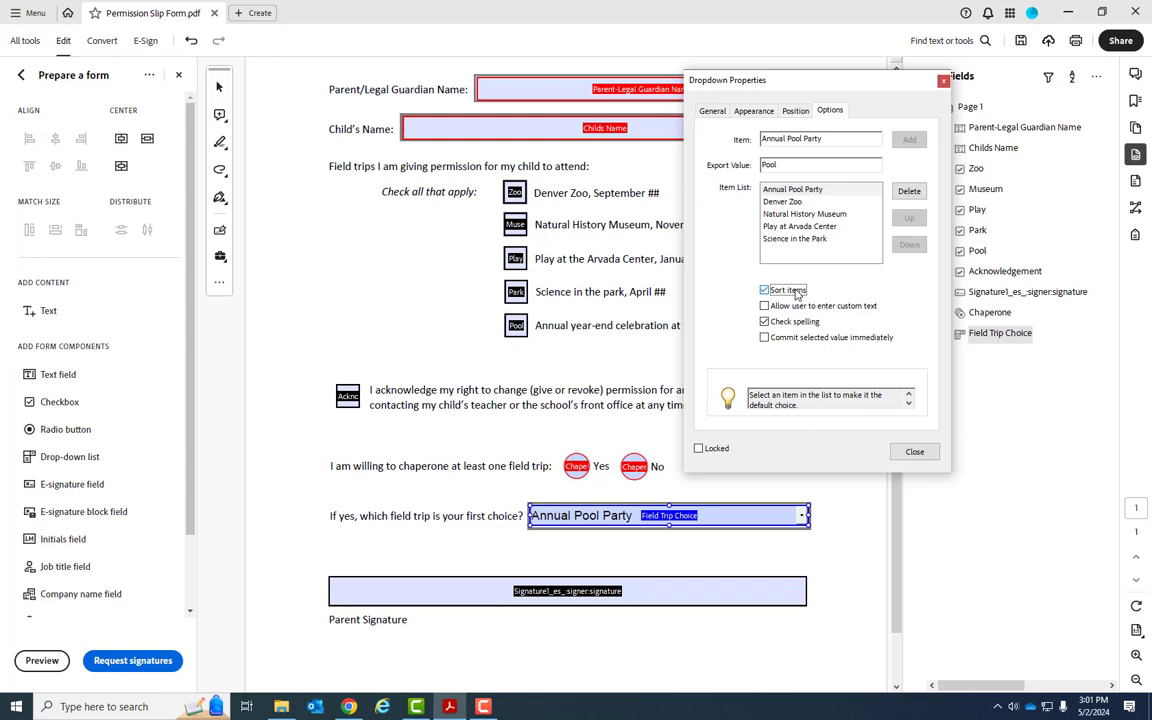
pyautogui.click(797, 291)
pyautogui.click(814, 190)
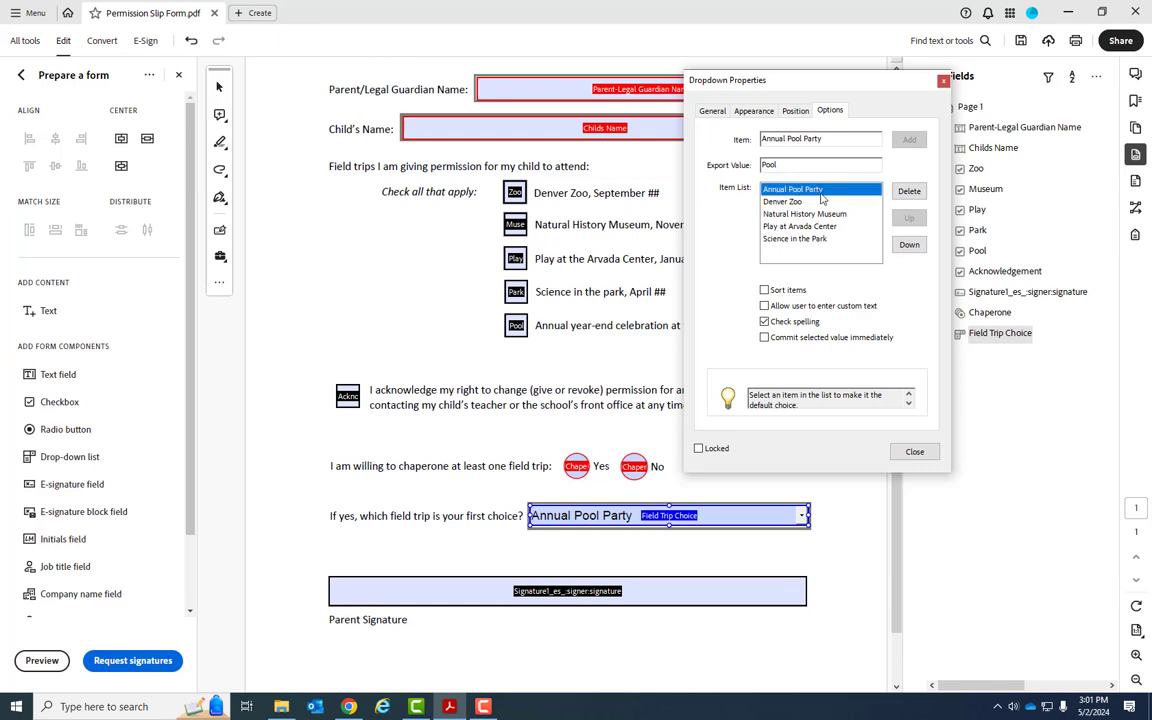
pyautogui.click(908, 245)
pyautogui.click(908, 245)
pyautogui.click(906, 247)
pyautogui.click(904, 247)
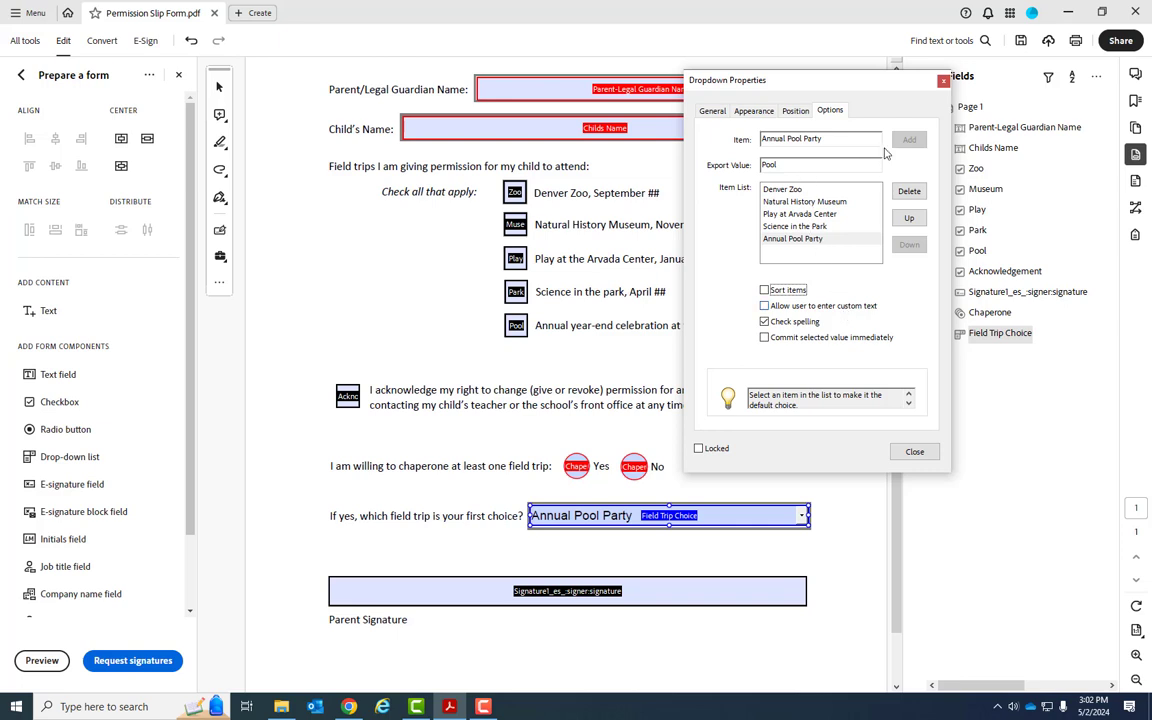
# - Add the placeholder item "PICK YOUR CHOICE" with the export value "Default did not pick" to the item list
pyautogui.click(849, 142)
pyautogui.tripleClick(833, 140)
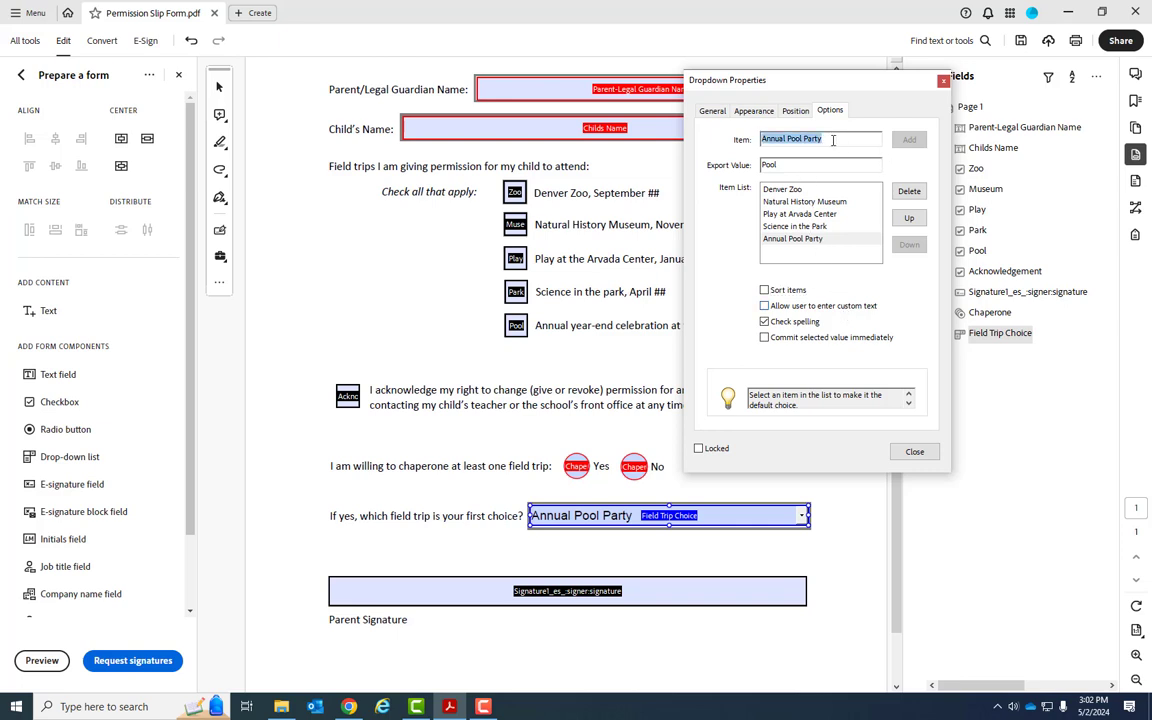
pyautogui.write('PI')
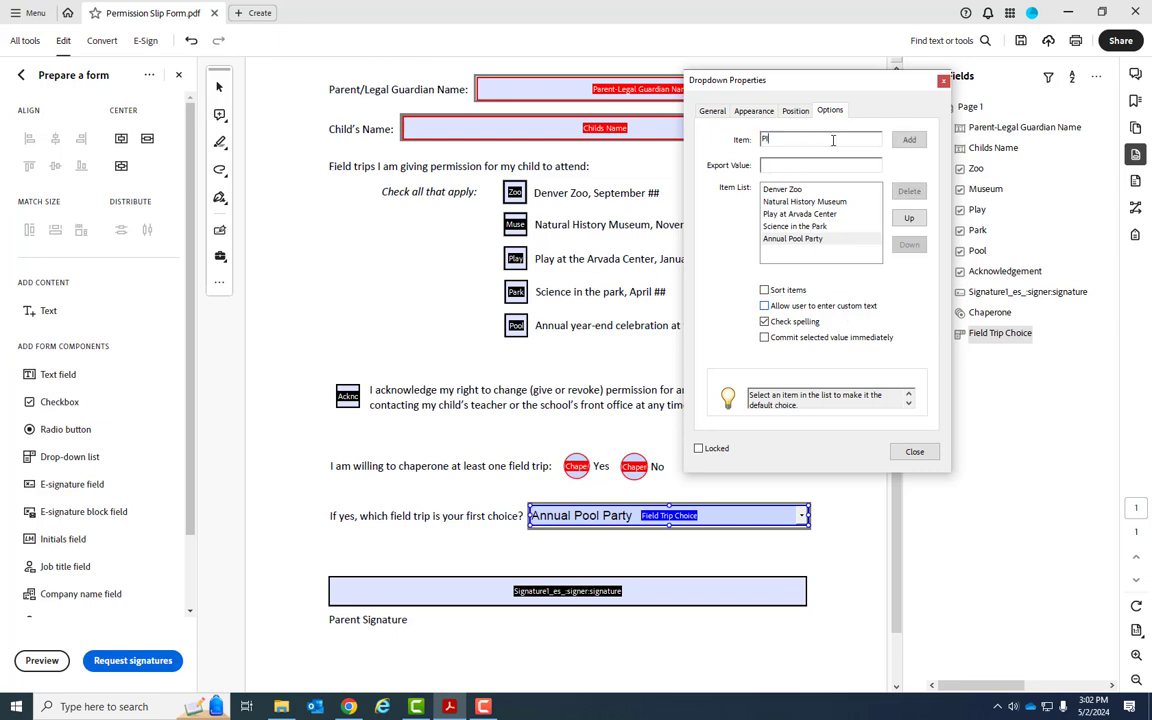
pyautogui.write('CK YOUR CHOICE')
pyautogui.click(832, 170)
pyautogui.write('Defa')
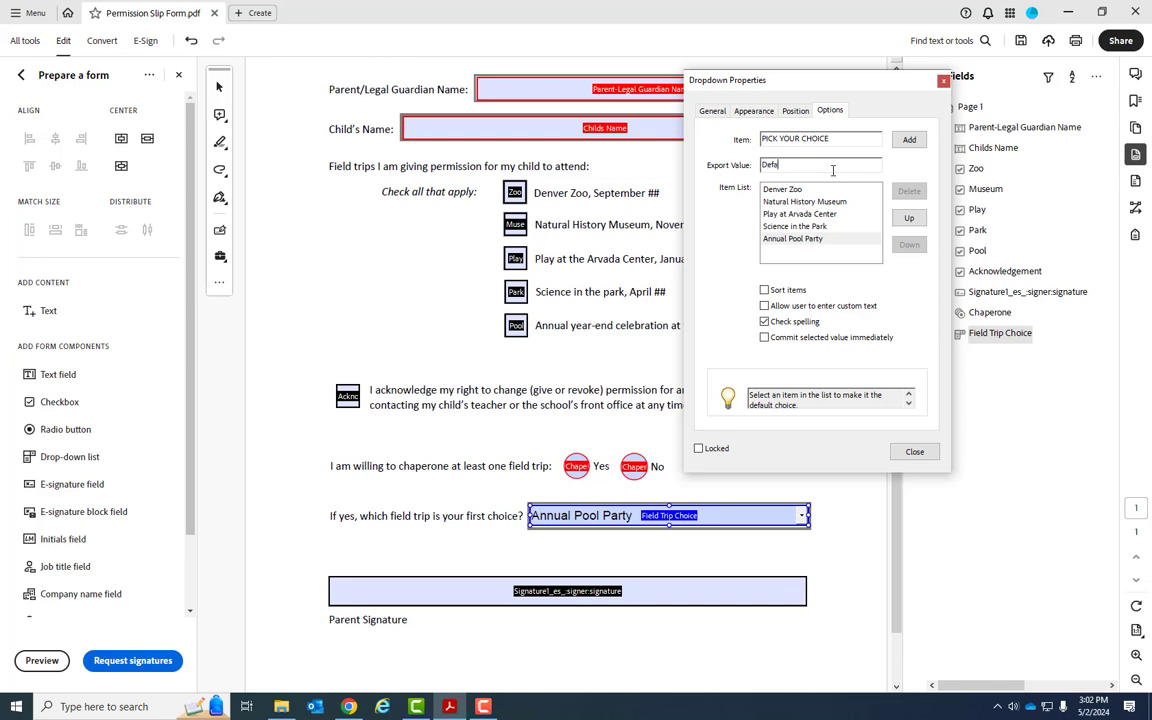
pyautogui.write('ult')
pyautogui.write(', didn')
pyautogui.moveTo(832, 163); pyautogui.dragTo(728, 152)
pyautogui.click(797, 167)
pyautogui.moveTo(827, 166); pyautogui.dragTo(788, 168)
pyautogui.press('BackSpace')
pyautogui.write('-did')
pyautogui.press('BackSpace')
pyautogui.press('BackSpace')
pyautogui.press('BackSpace')
pyautogui.press('BackSpace')
pyautogui.write('did not pick')
pyautogui.click(909, 139)
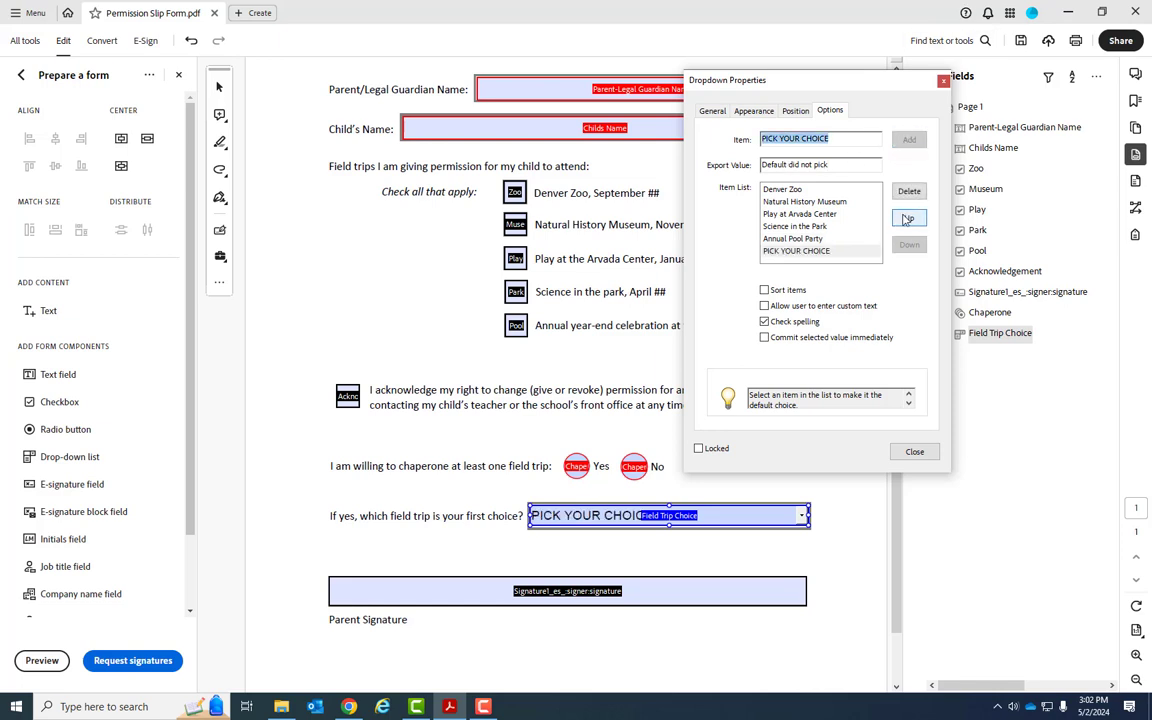
# - Move PICK YOUR CHOICE to the start of the item list and select it as the default choice
pyautogui.click(907, 219)
pyautogui.click(907, 219)
pyautogui.click(907, 219)
pyautogui.click(907, 219)
pyautogui.click(907, 219)
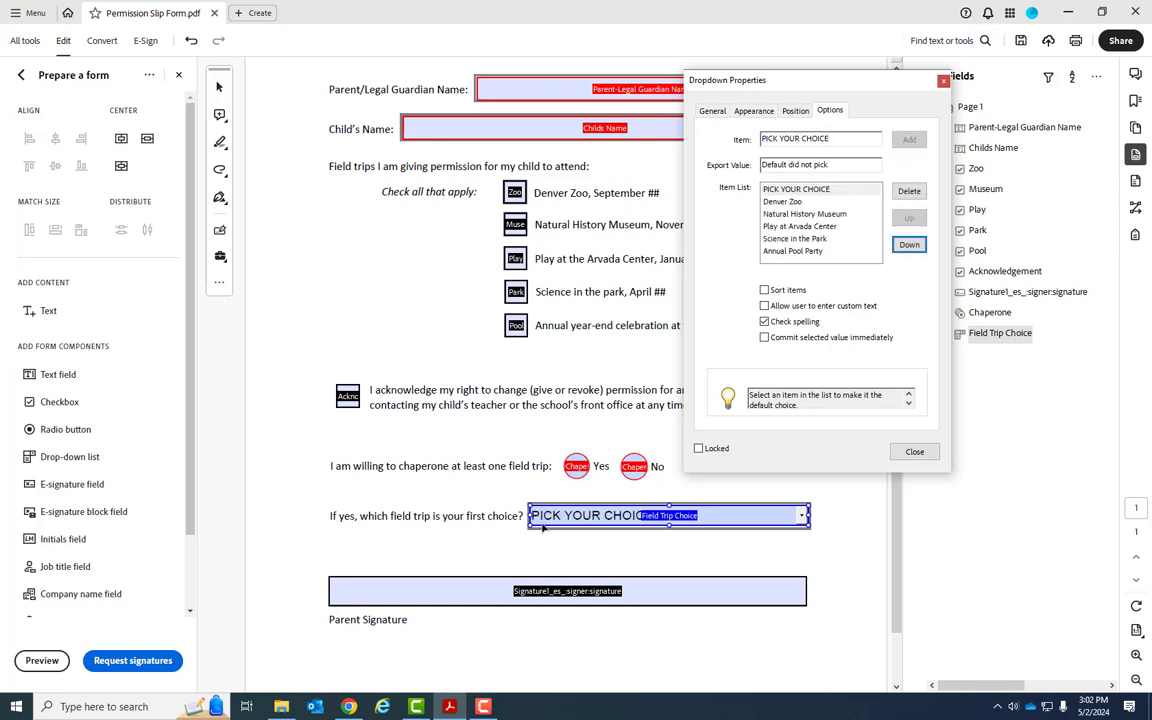
pyautogui.click(828, 191)
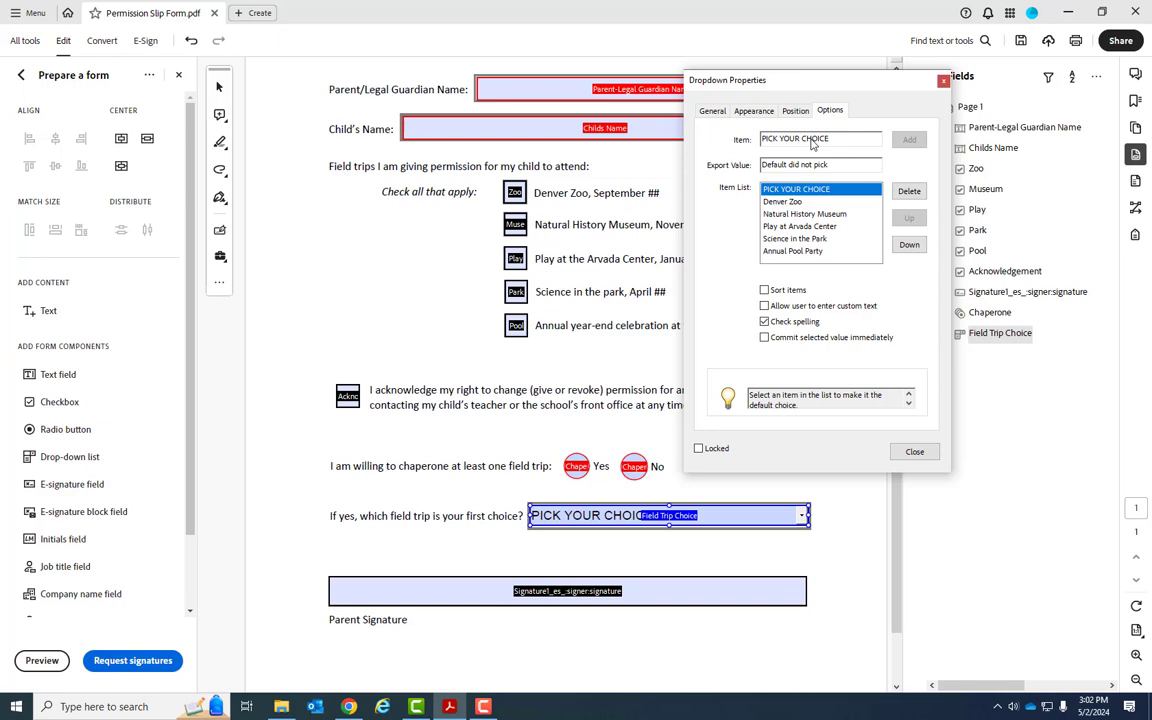
# - Add the placeholder item "PICK YOUR TRIP" with the export value "Default" to the item list
pyautogui.doubleClick(814, 139)
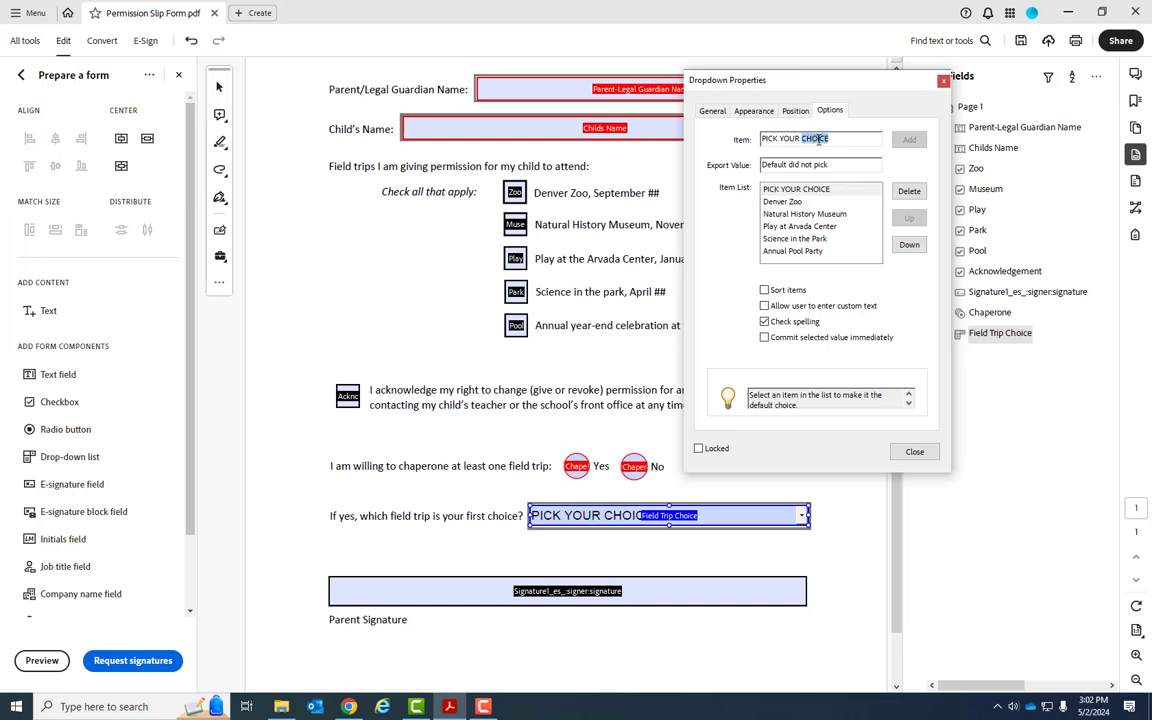
pyautogui.write('tr')
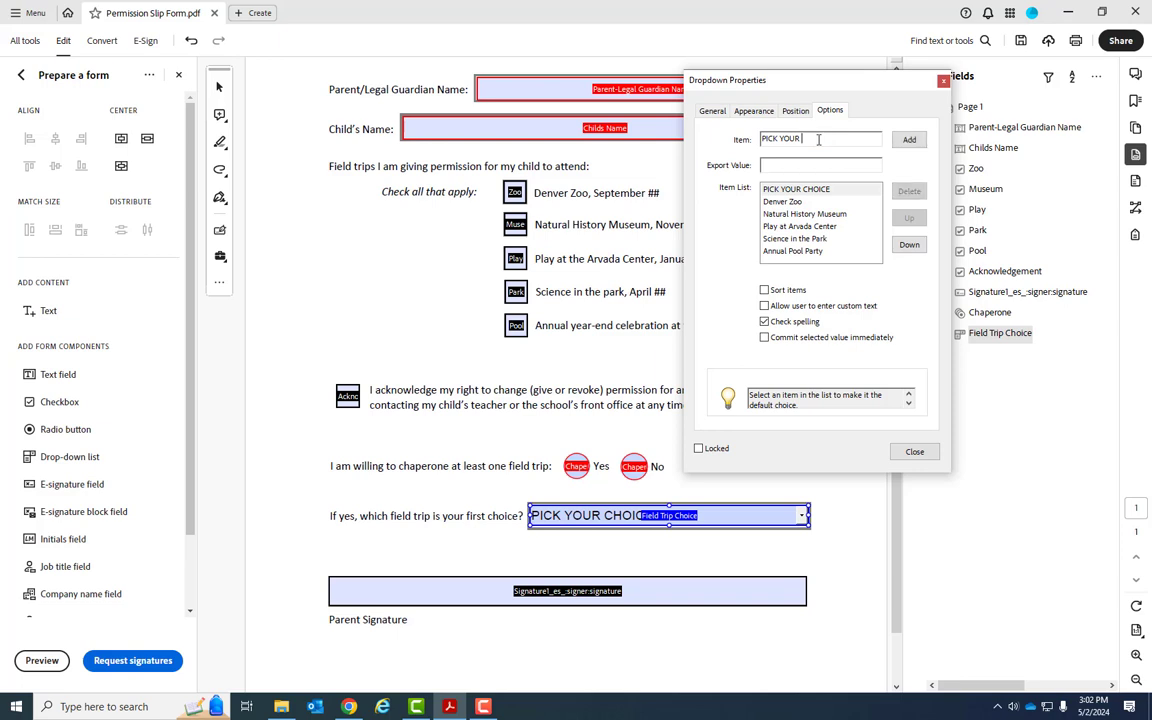
pyautogui.press('Tab')
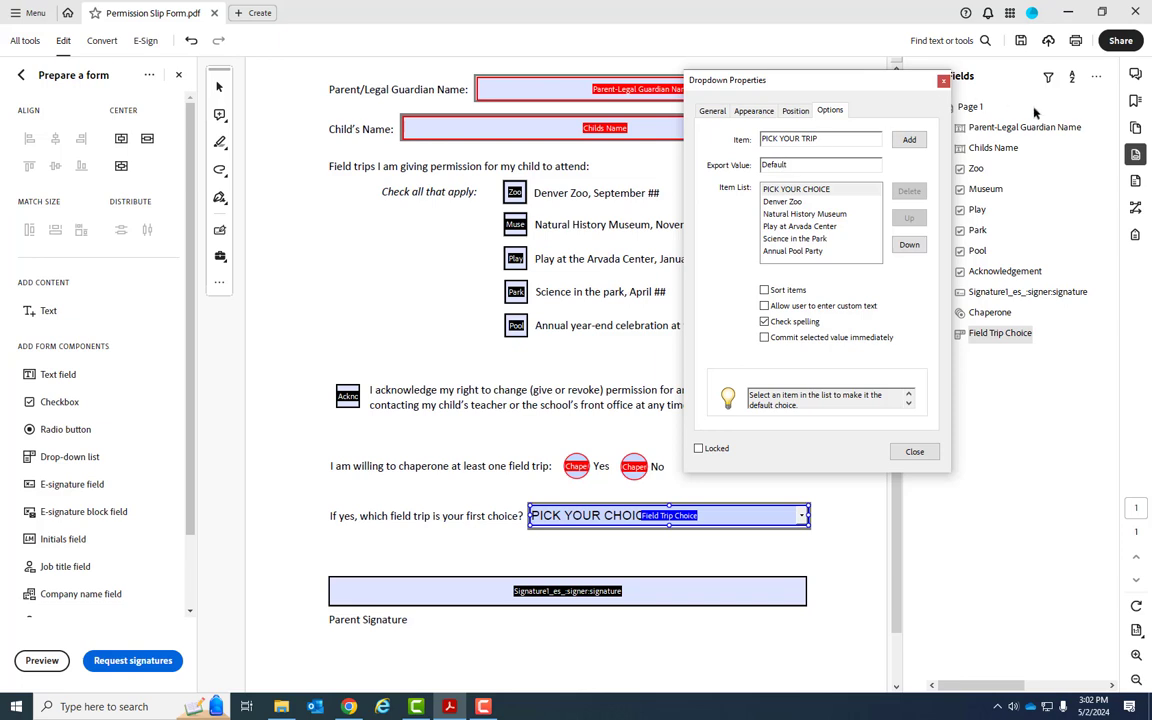
pyautogui.click(909, 139)
# - Move PICK YOUR TRIP to the start of the item list and delete the PICK YOUR CHOICE item, closing the drop-down's properties
pyautogui.click(909, 218)
pyautogui.click(909, 220)
pyautogui.click(909, 220)
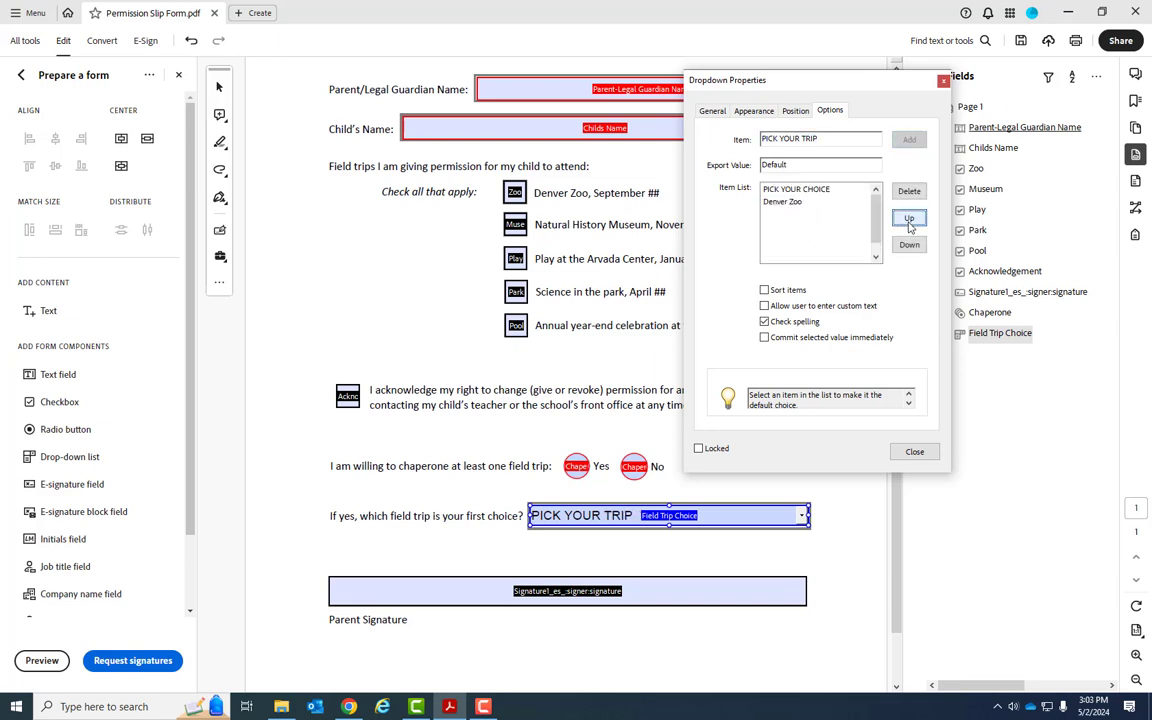
pyautogui.click(909, 220)
pyautogui.click(909, 220)
pyautogui.click(909, 220)
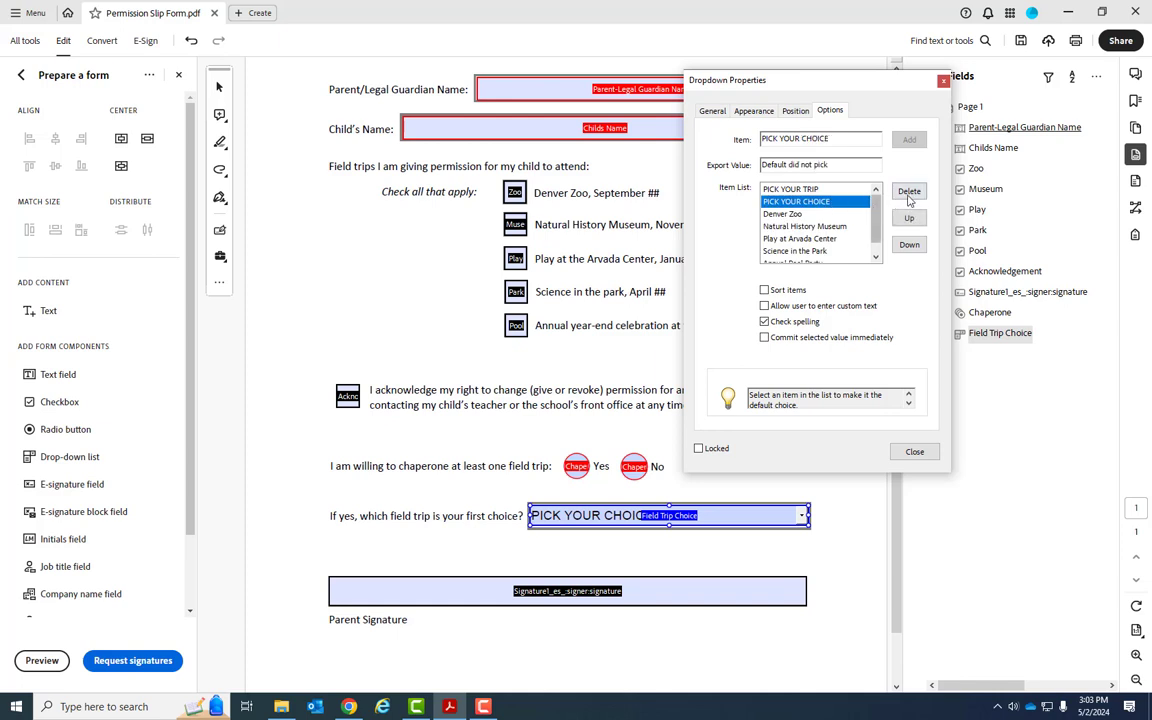
pyautogui.click(831, 202)
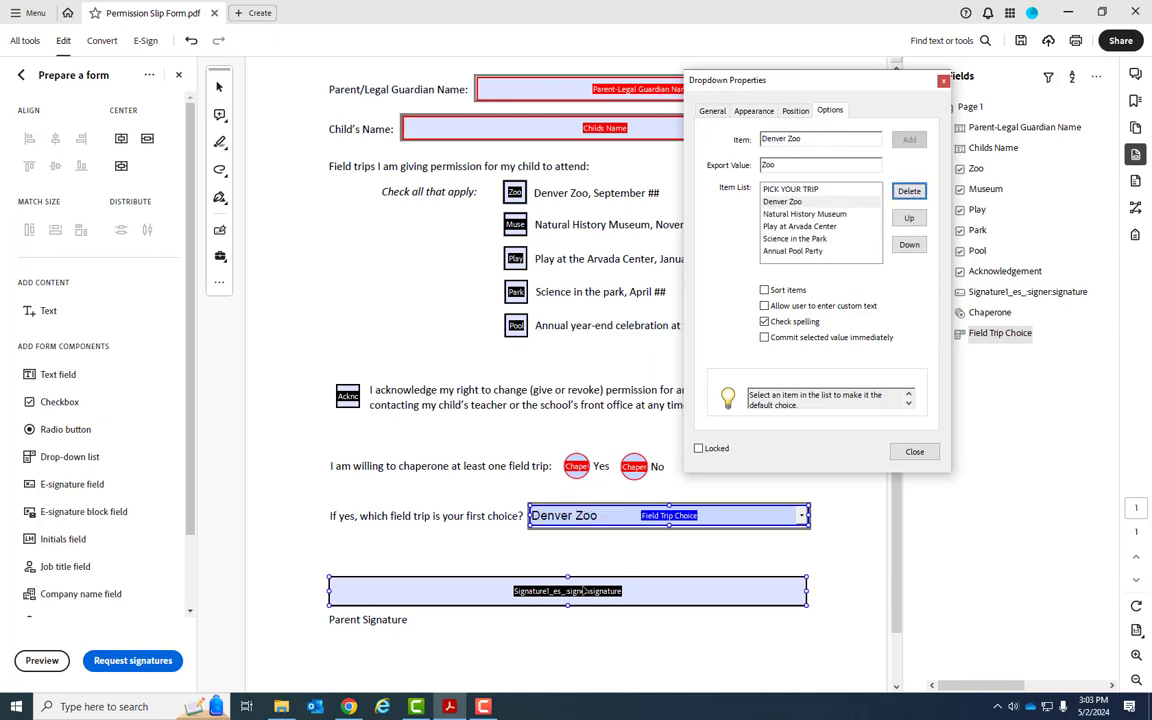
pyautogui.click(915, 452)
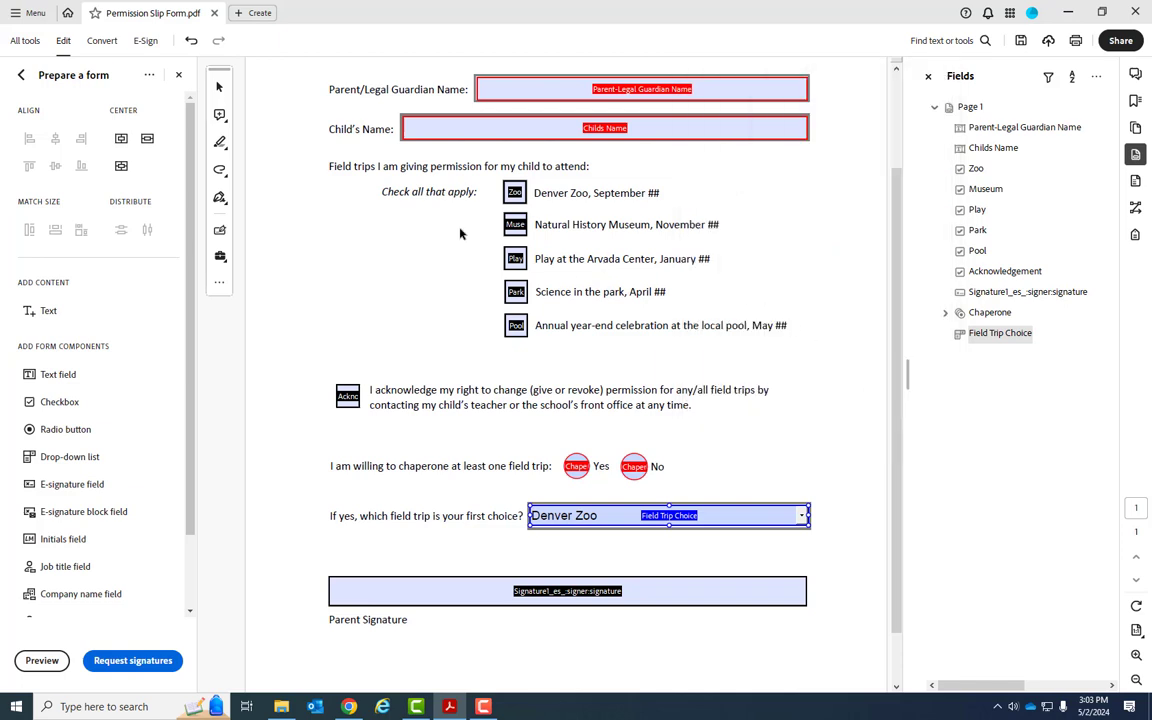
# - Leave form editing and check the choices offered by the first-choice drop-down in the form
pyautogui.click(178, 75)
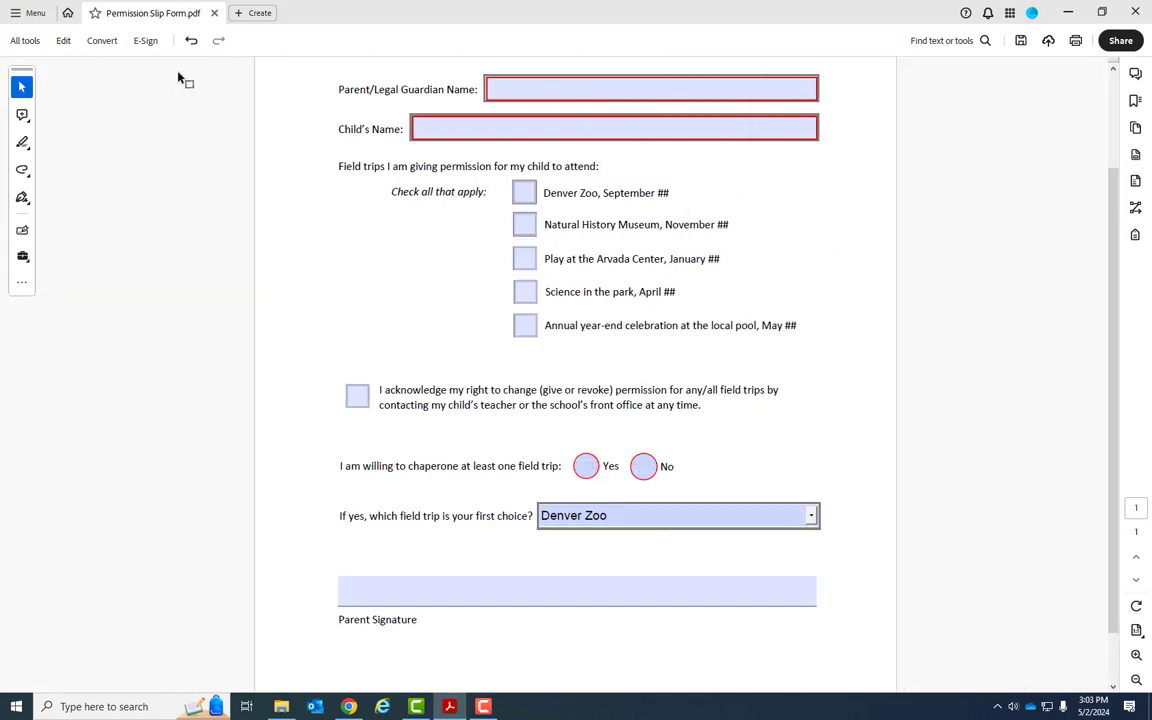
pyautogui.click(811, 516)
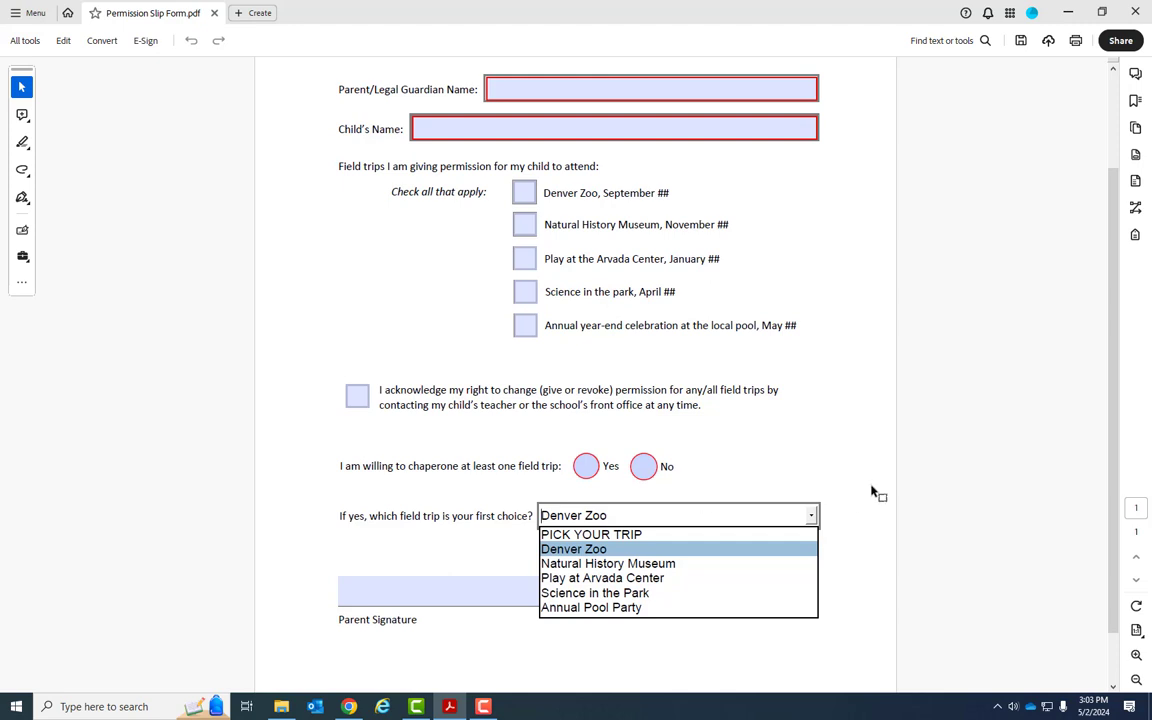
pyautogui.click(888, 512)
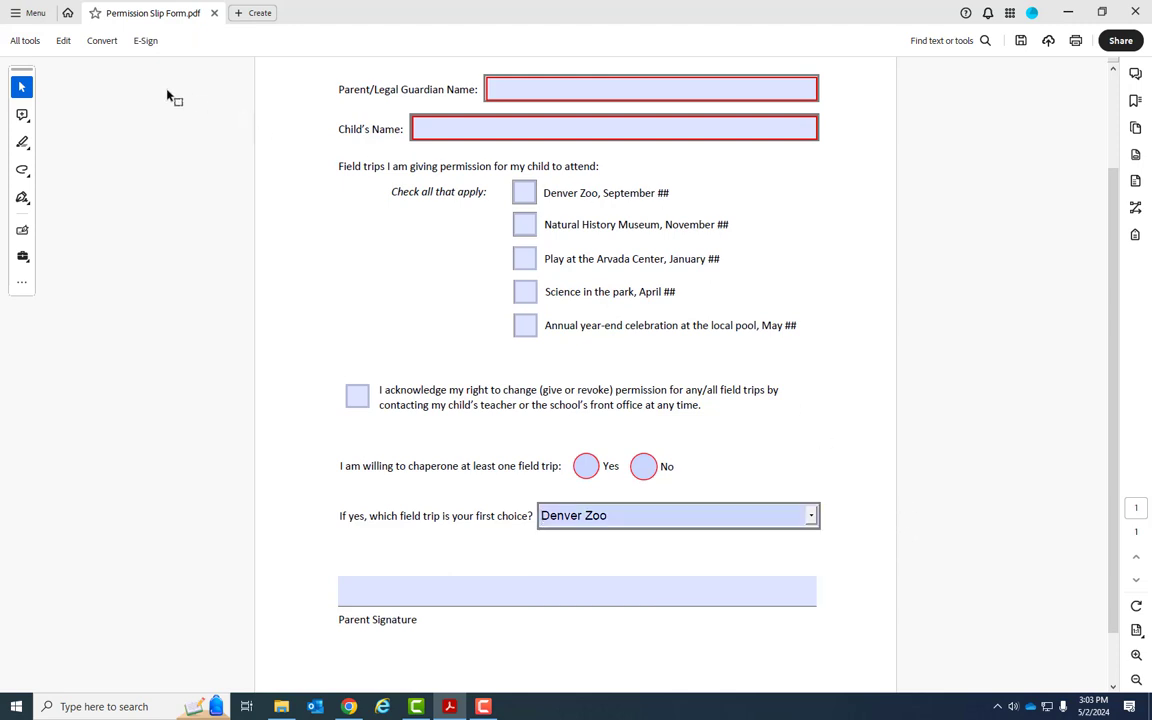
# - Return to form editing and make PICK YOUR TRIP the default choice of the Field Trip Choice drop-down
pyautogui.click(30, 40)
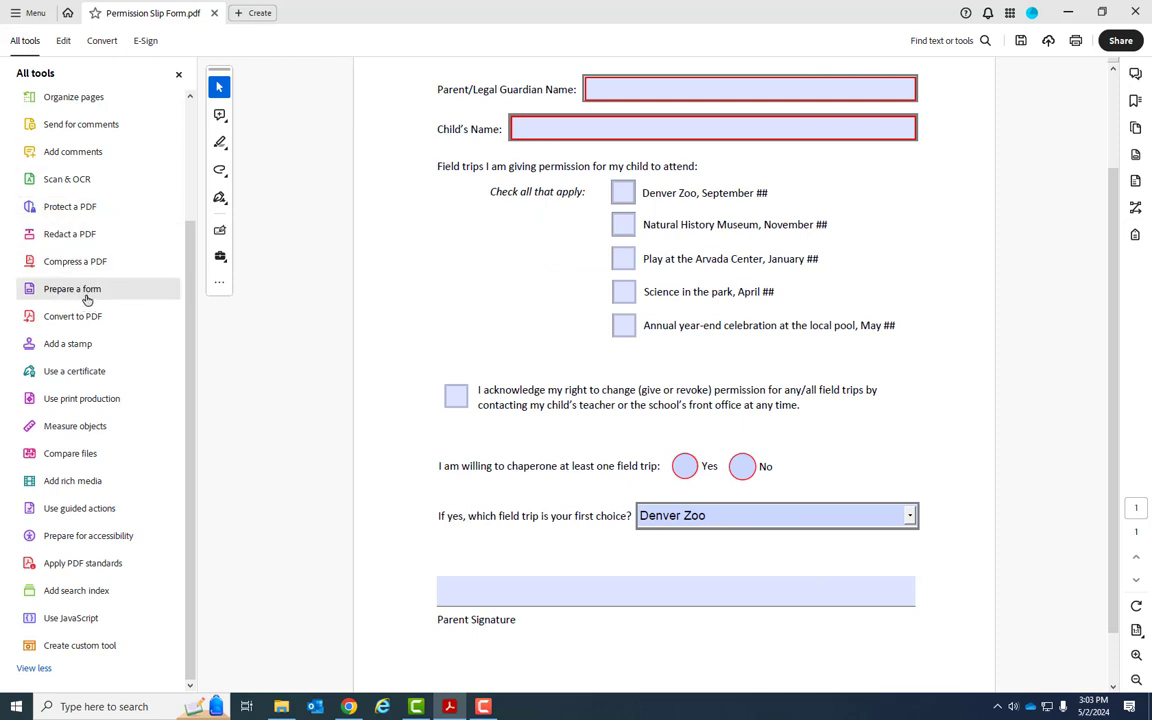
pyautogui.doubleClick(751, 519)
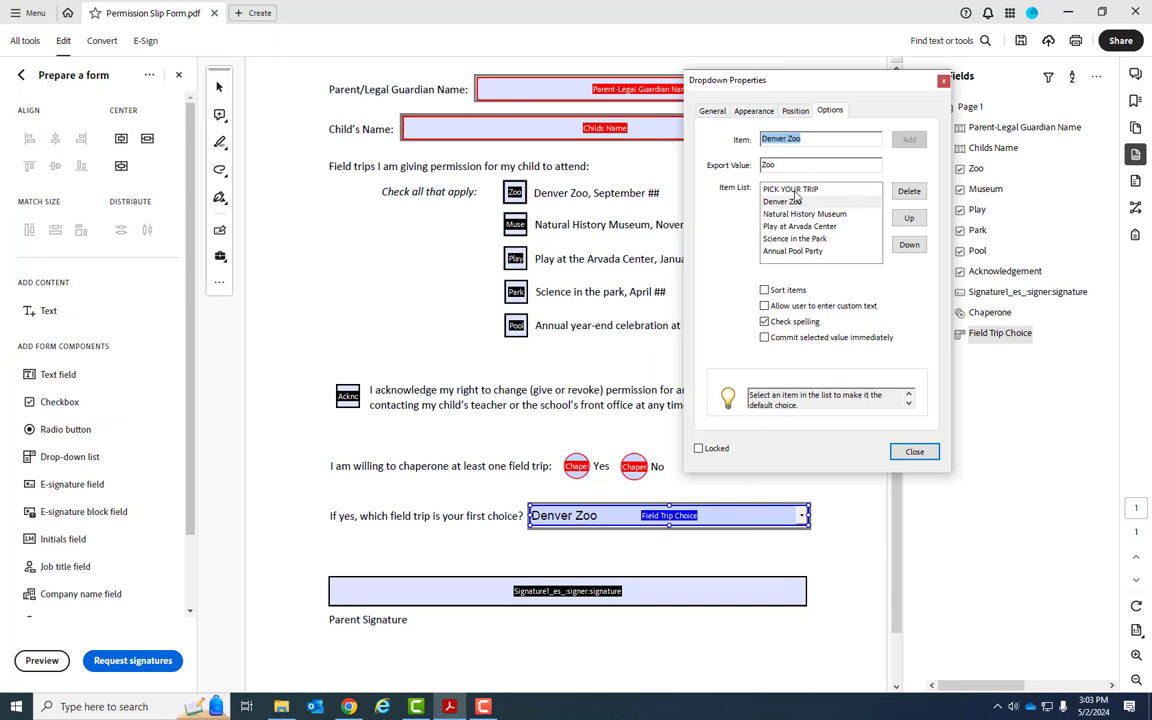
pyautogui.click(792, 190)
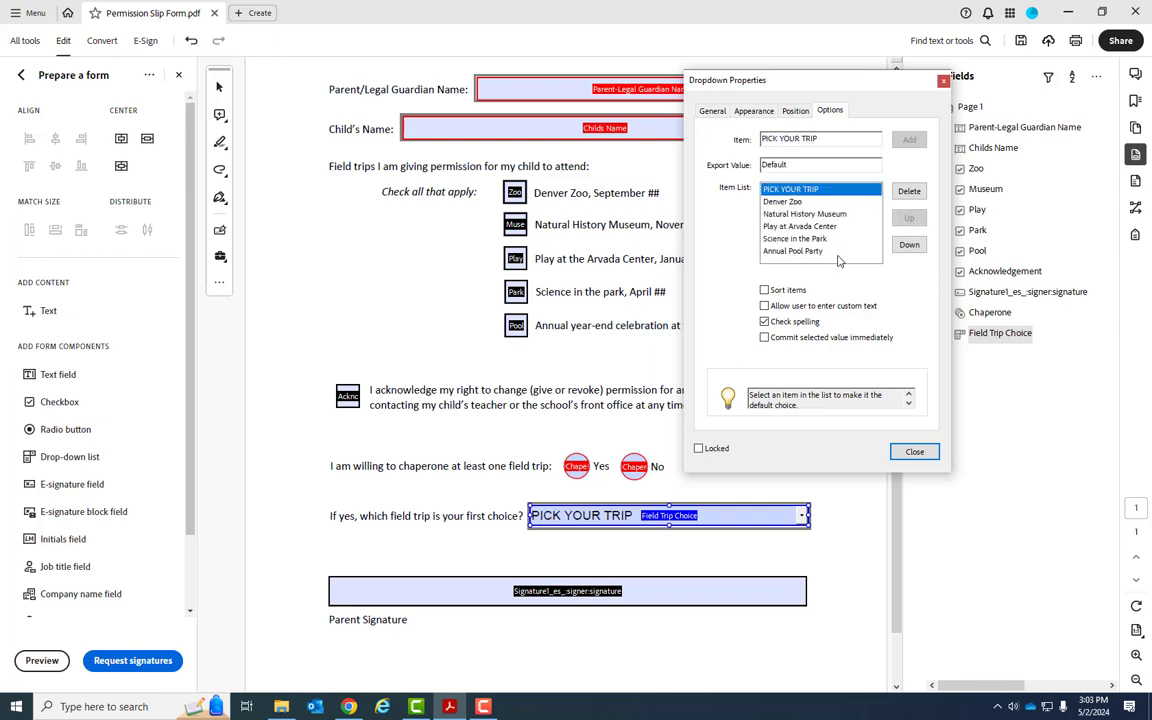
pyautogui.click(912, 451)
# - Leave form editing and test the drop-down with Play at Arvada Center, Annual Pool Party, Denver Zoo and Natural History Museum
pyautogui.click(180, 77)
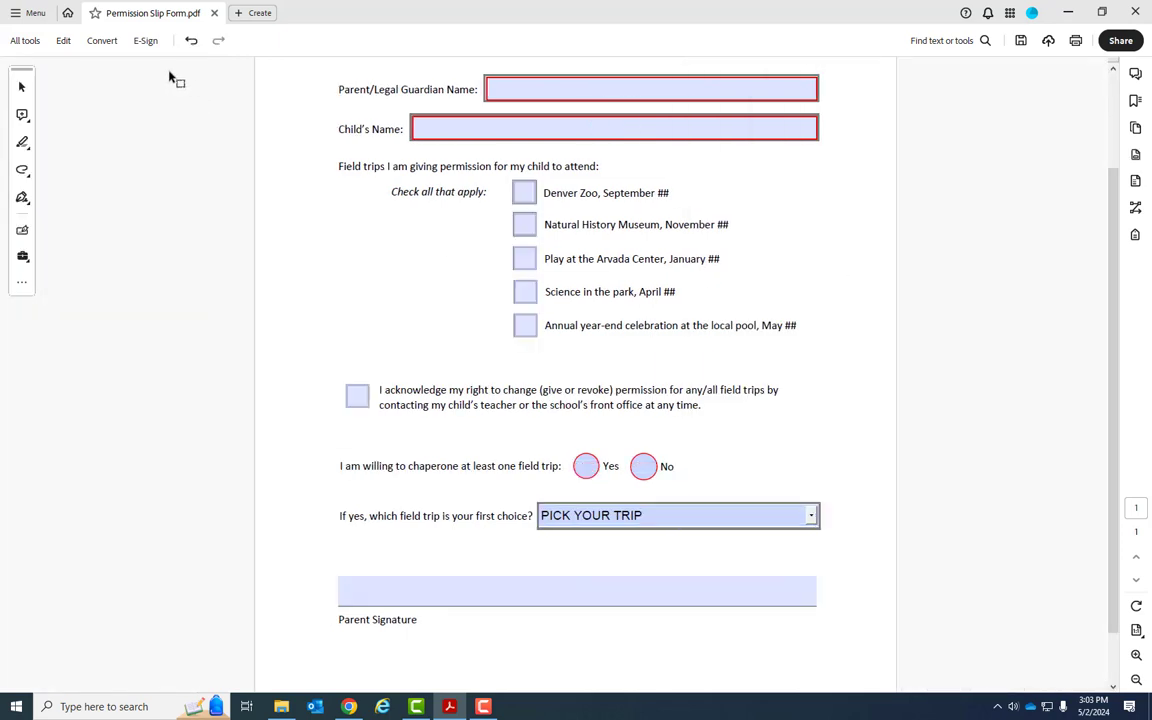
pyautogui.click(812, 517)
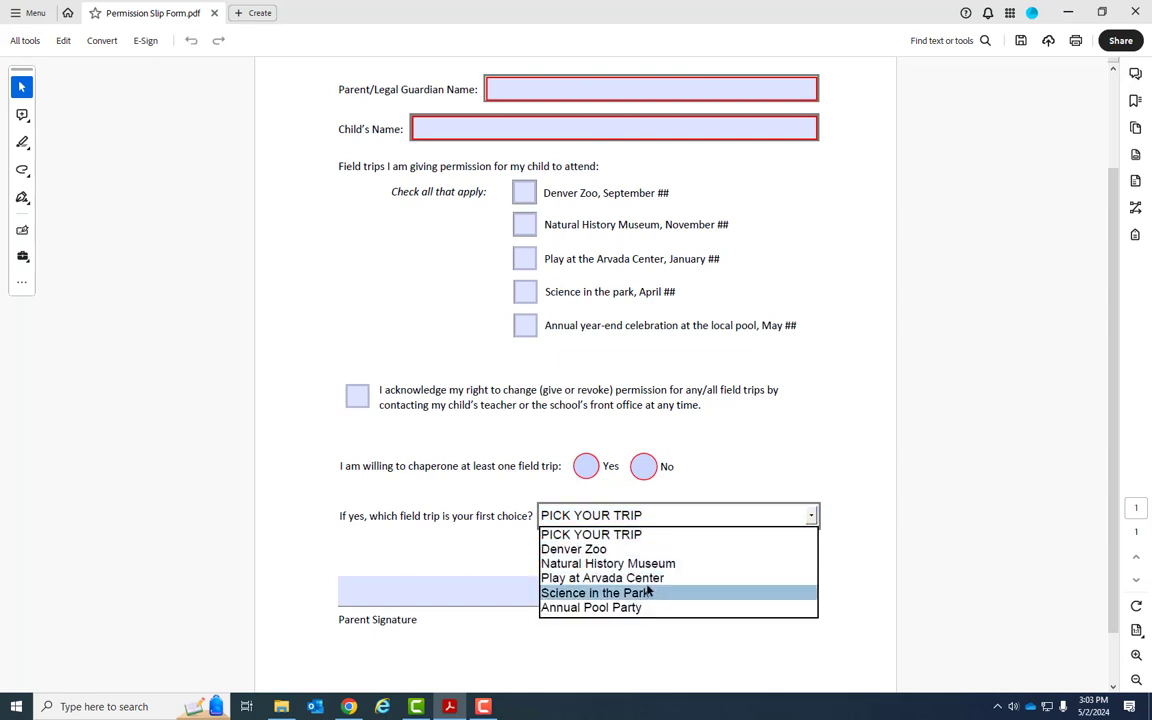
pyautogui.press('Up')
pyautogui.press('Return')
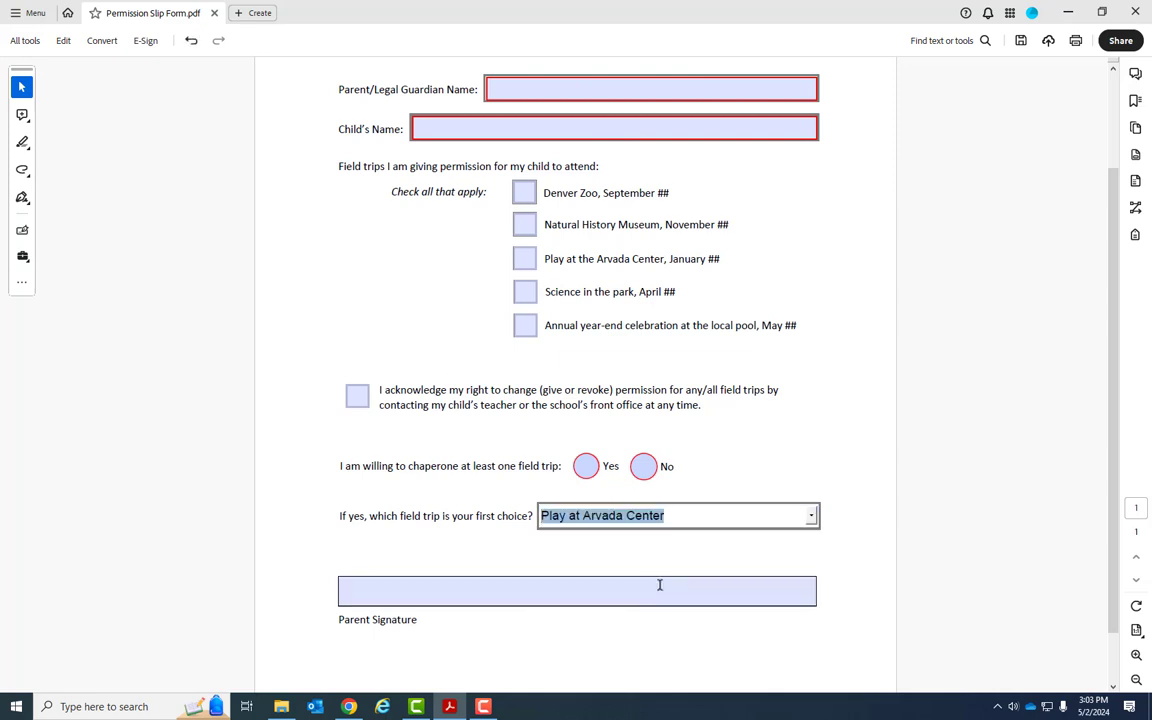
pyautogui.click(811, 516)
pyautogui.click(728, 607)
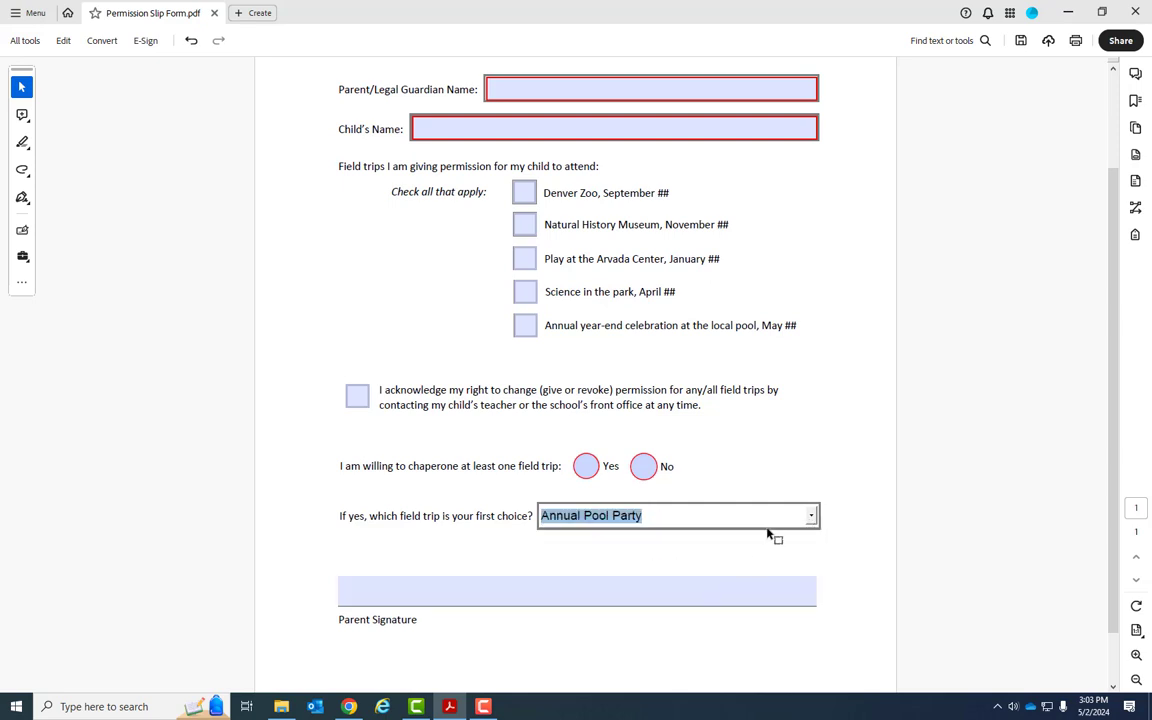
pyautogui.click(812, 516)
pyautogui.click(750, 546)
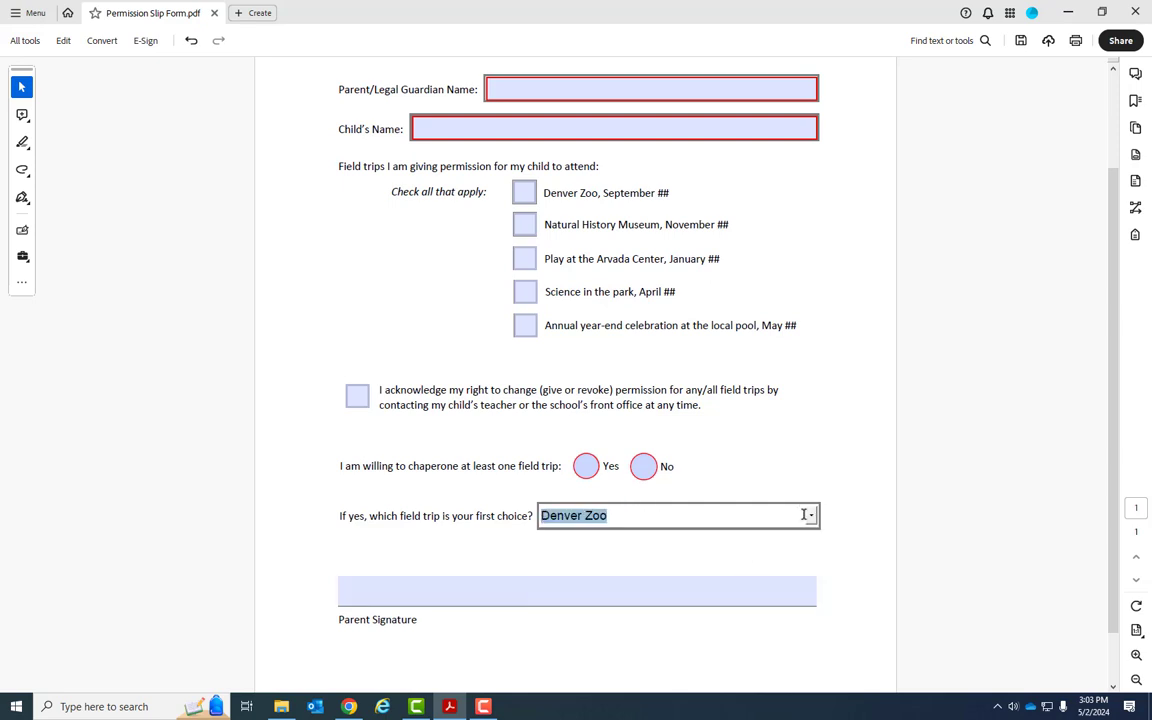
pyautogui.click(811, 516)
pyautogui.click(784, 563)
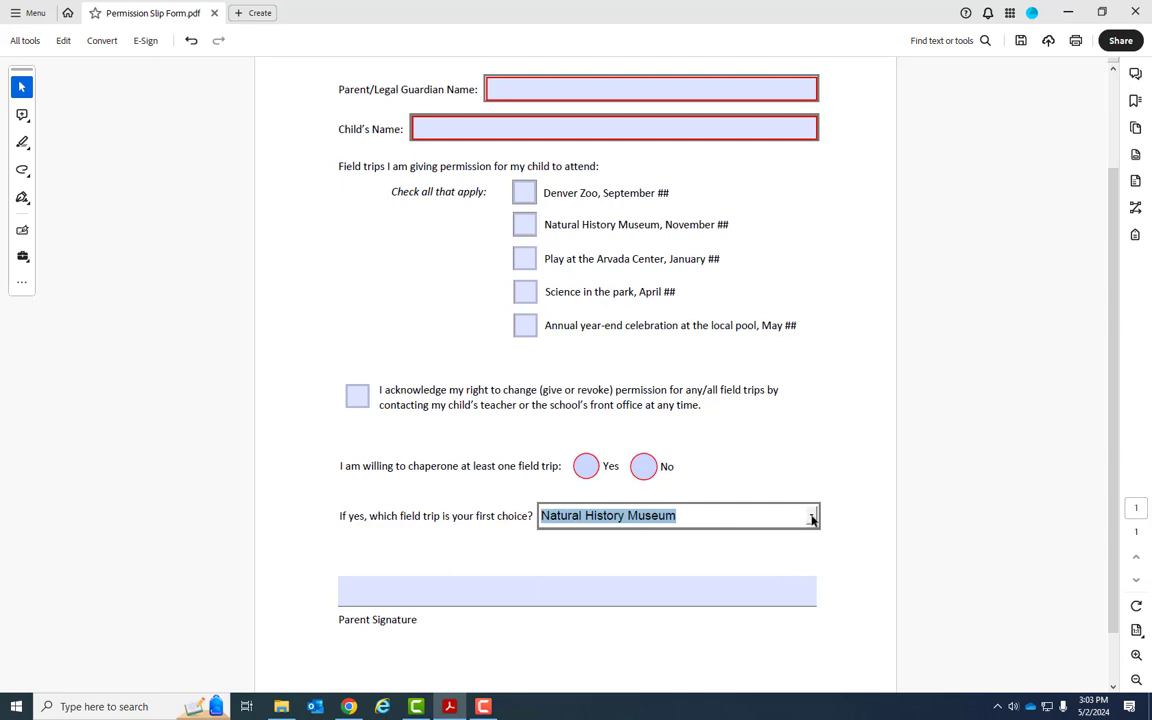
pyautogui.click(811, 516)
pyautogui.click(805, 563)
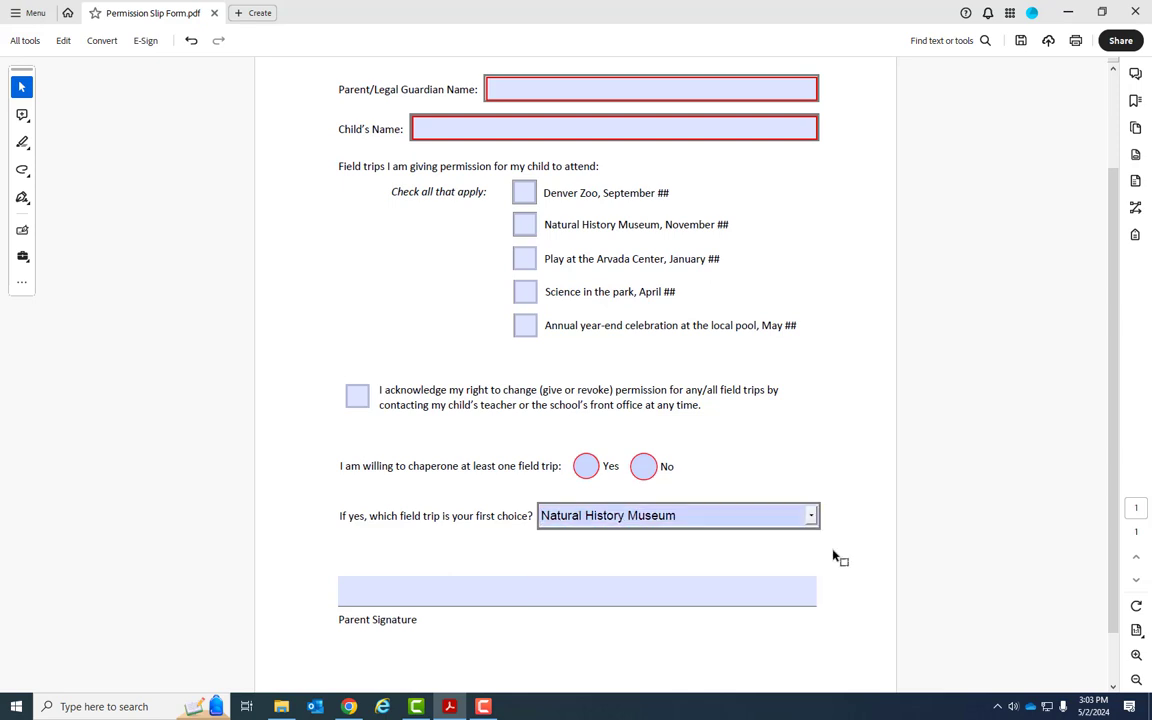
# - Return to form editing and clear the form to reset the test entries
pyautogui.click(25, 41)
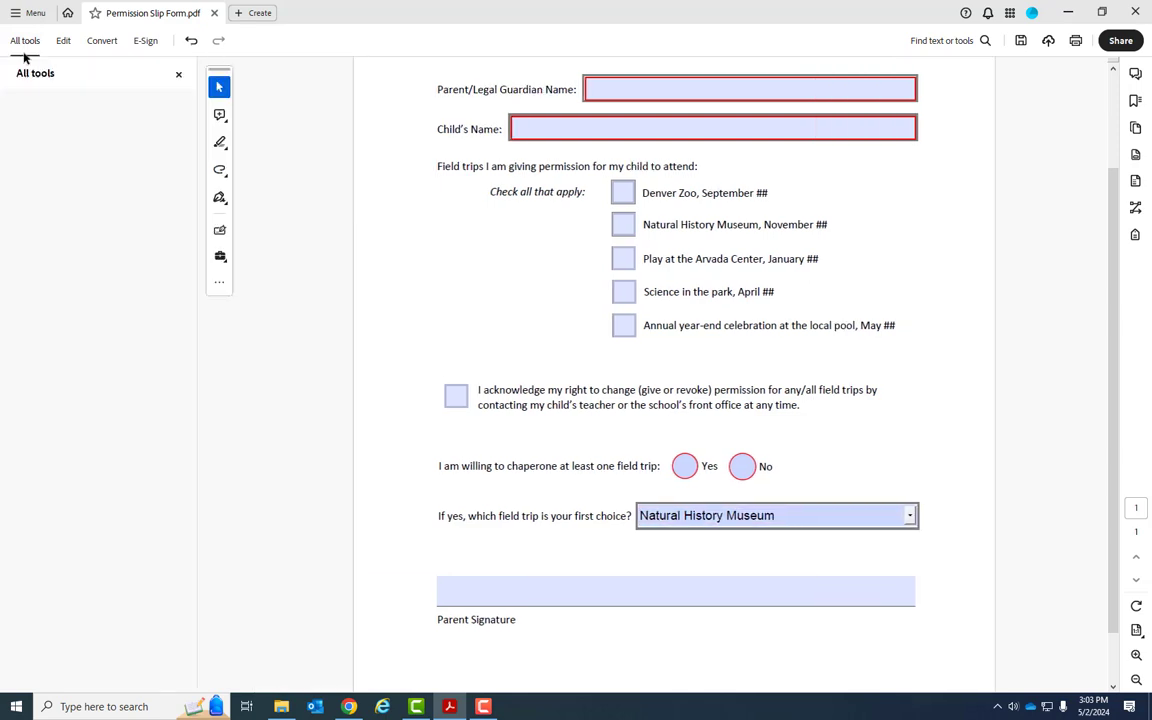
pyautogui.click(72, 289)
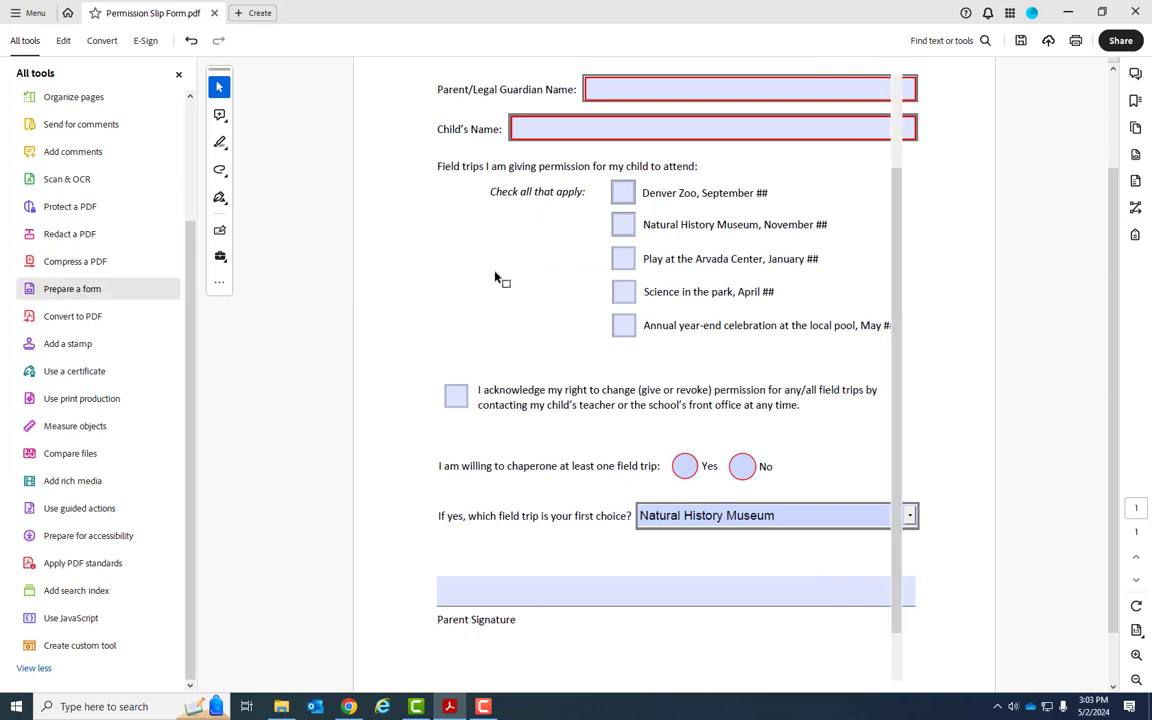
pyautogui.click(1097, 80)
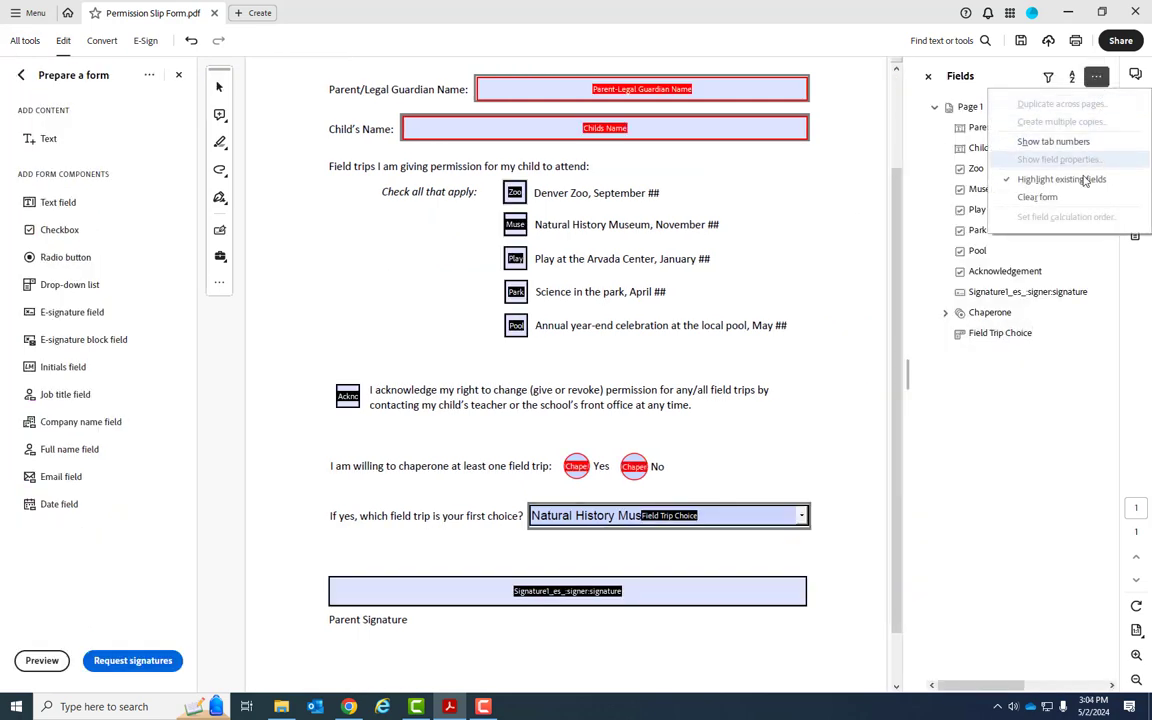
pyautogui.click(1040, 197)
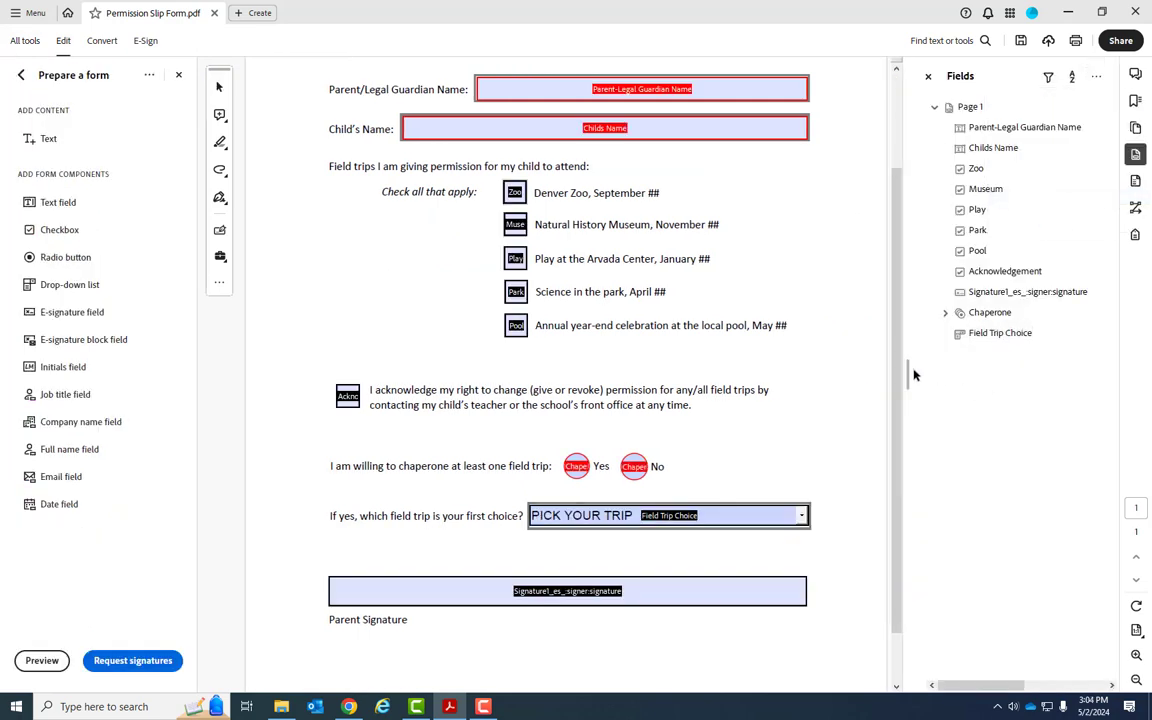